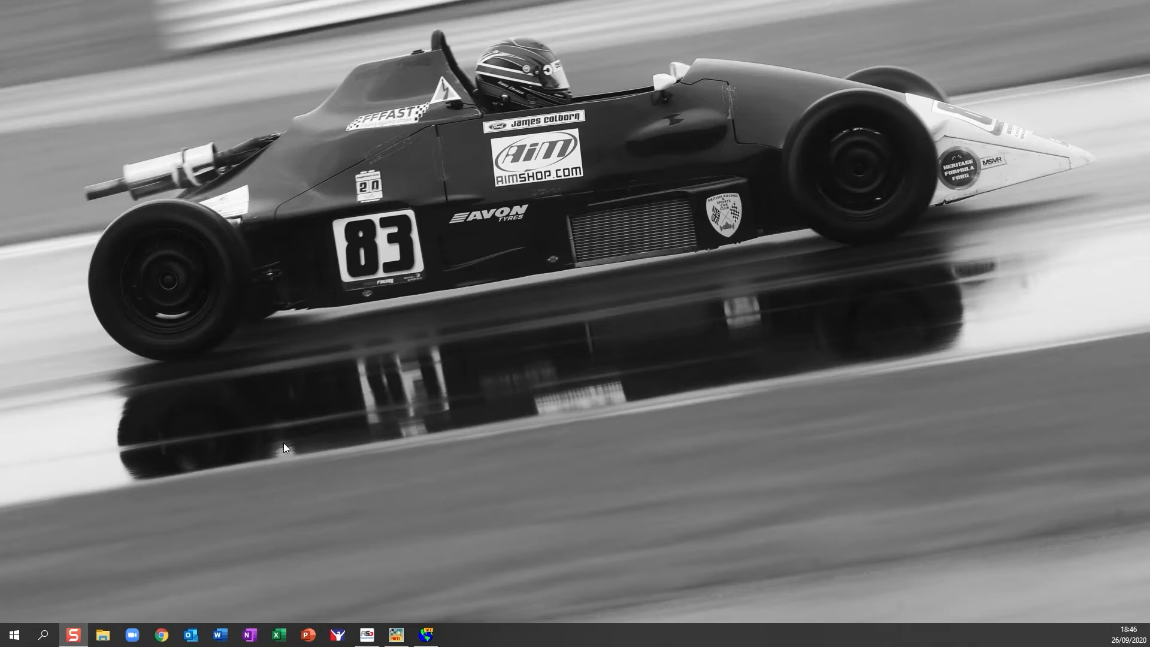
Open the AIM_SPORT folder on the C: drive and start RaceStudio 2 minimised.
left_click(103, 634)
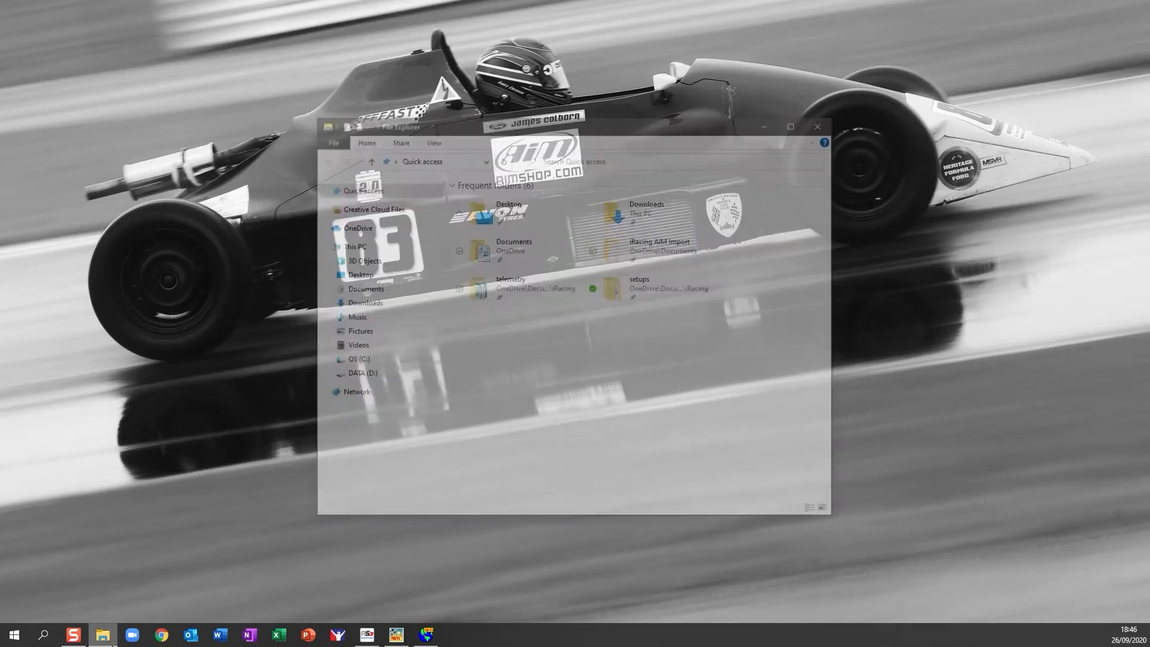
left_click(358, 361)
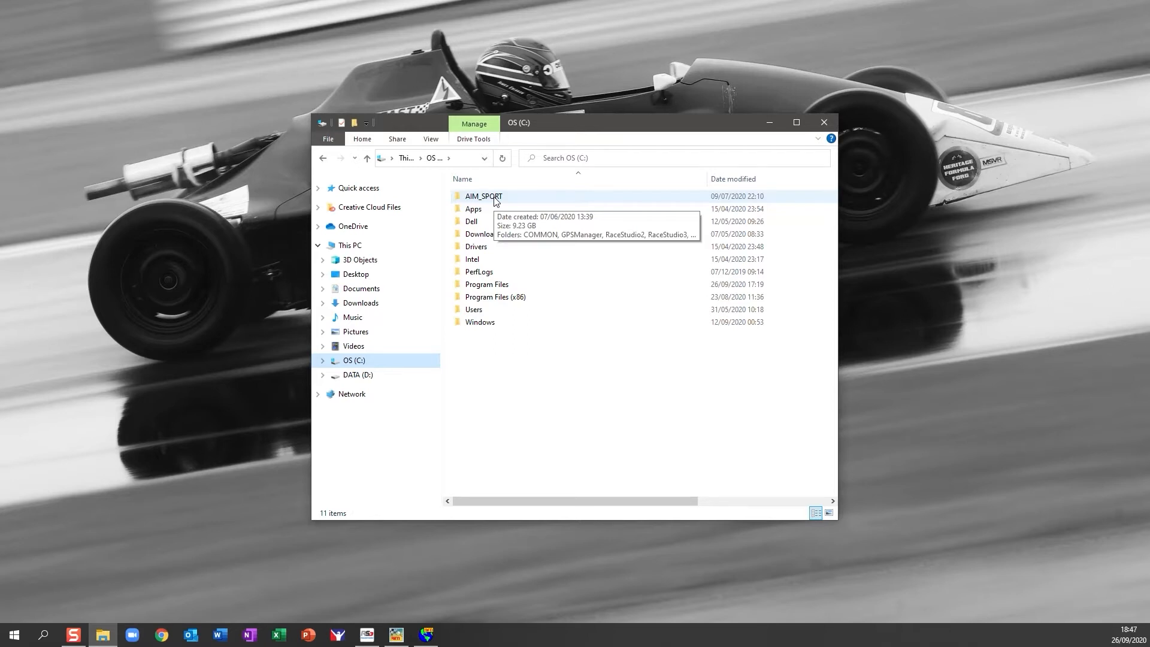
double_click(495, 201)
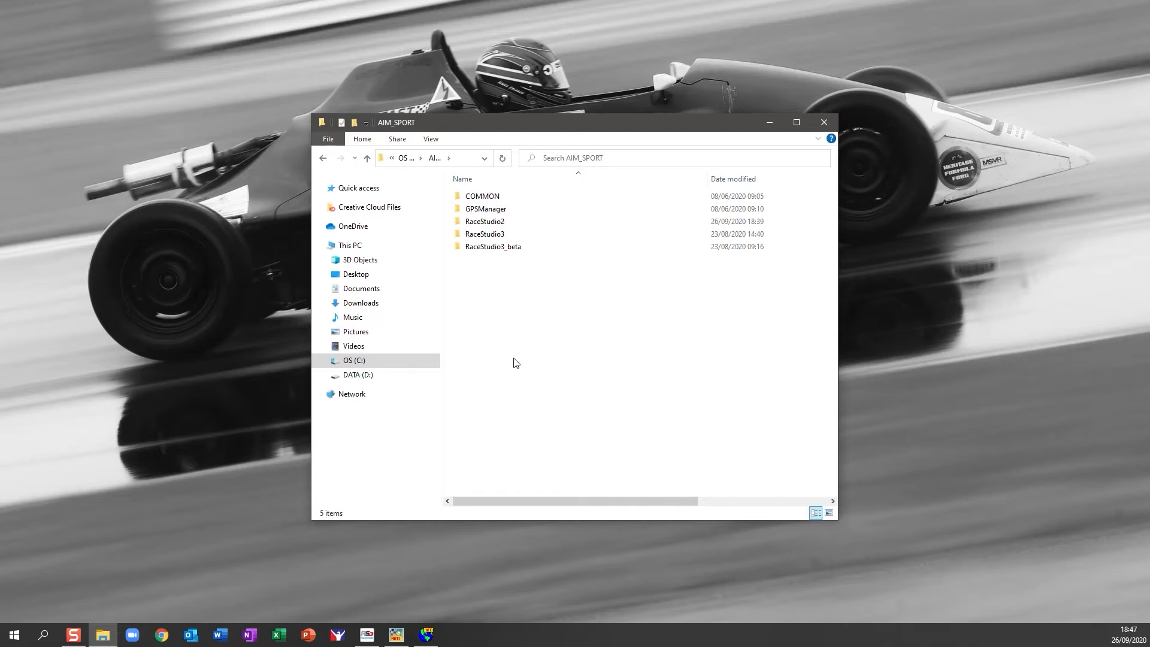
left_click(397, 636)
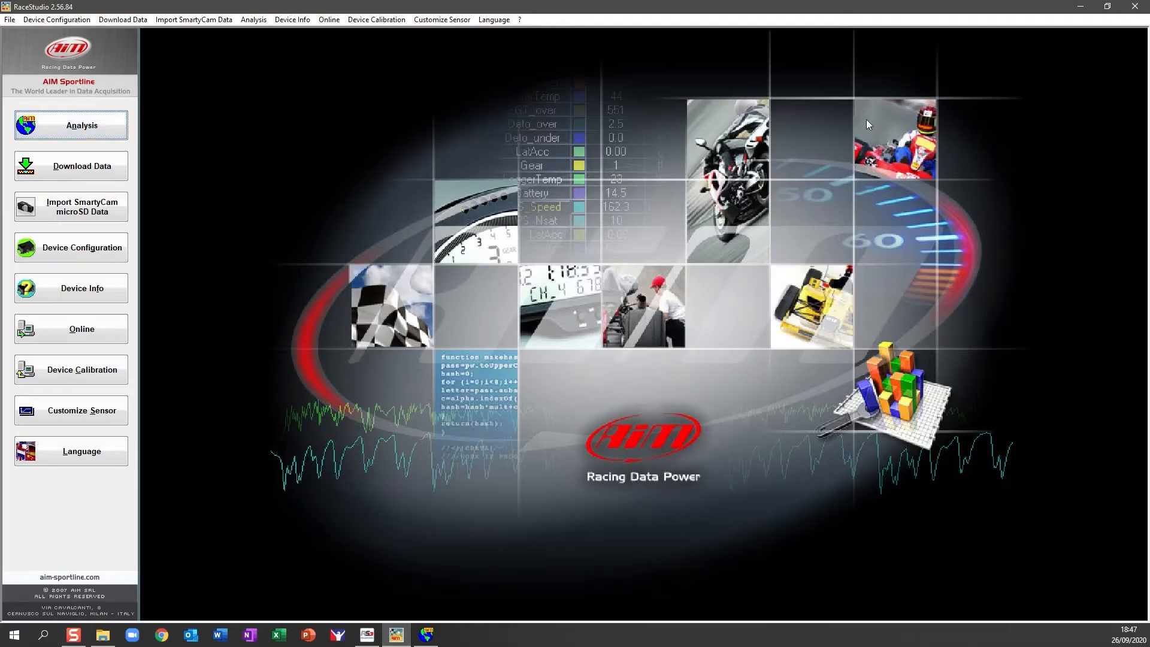
left_click(1080, 6)
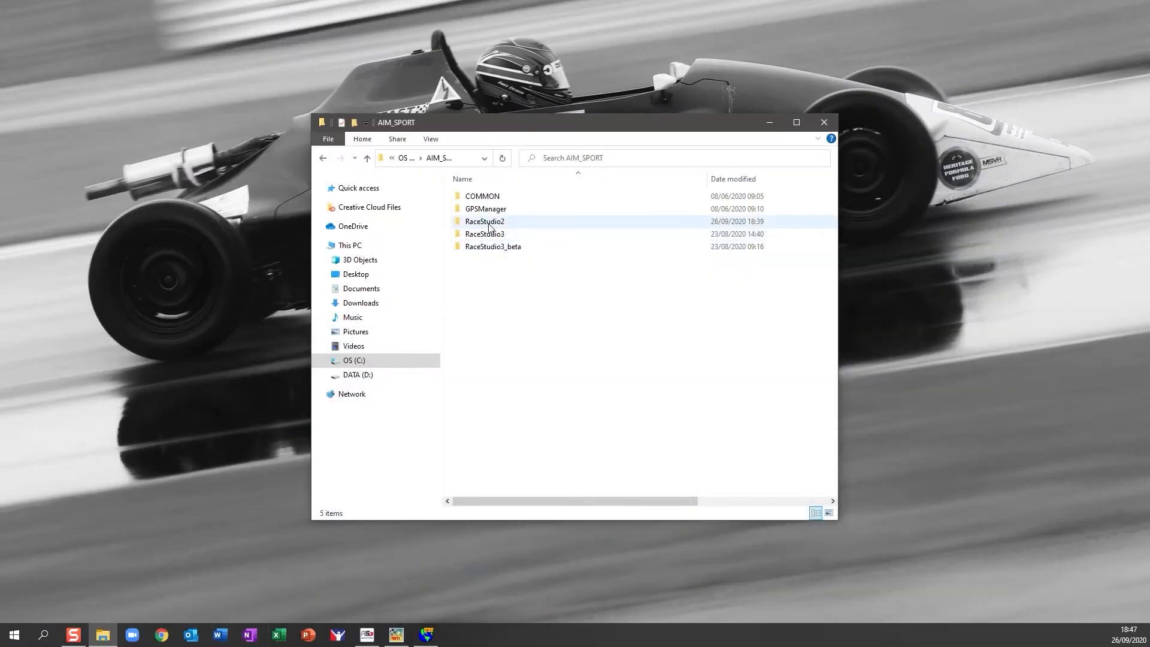
Browse RaceStudio2\DATA, return to AIM_SPORT, and open the RaceStudio3 folder.
double_click(492, 221)
double_click(489, 238)
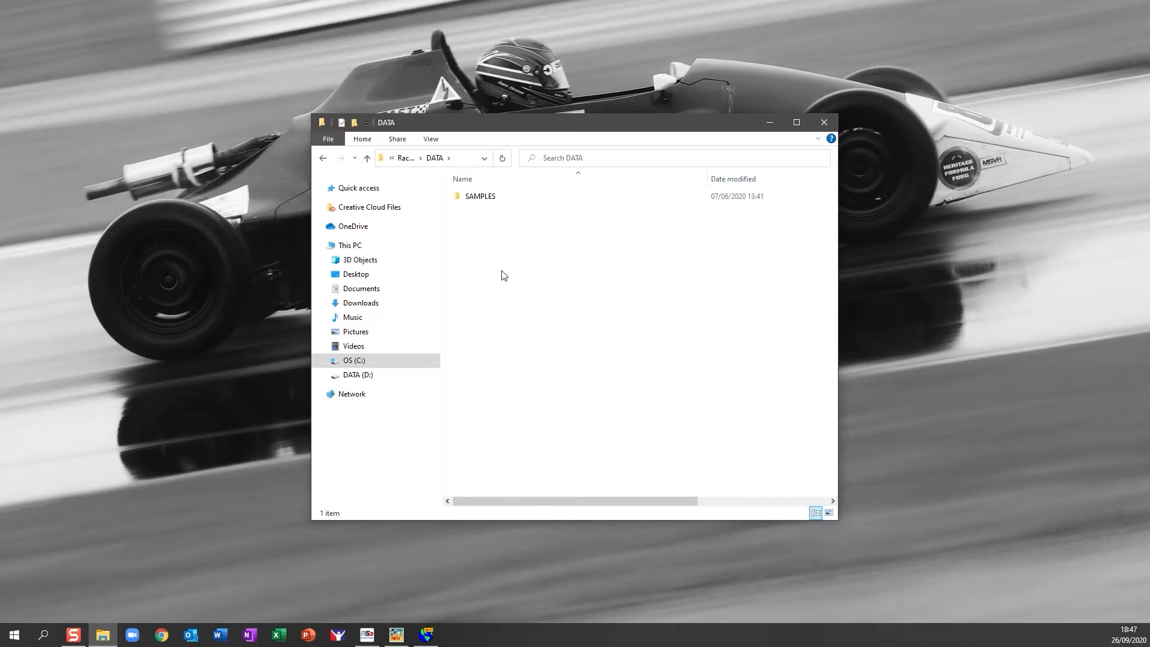
key("alt+Left")
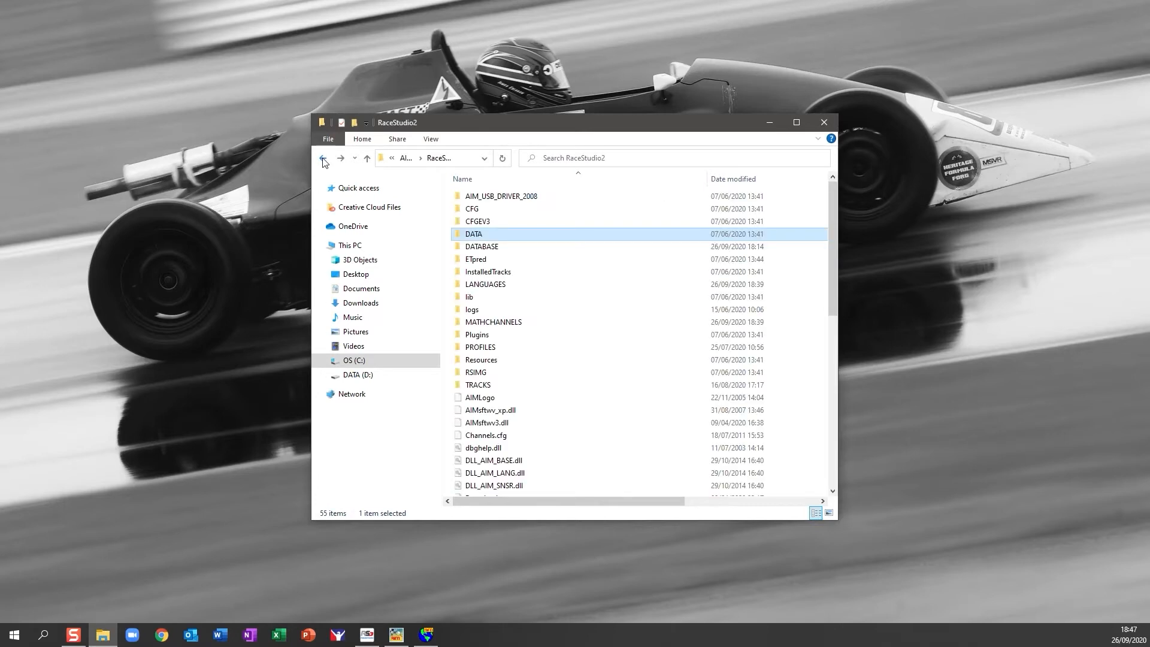
key("alt+Left")
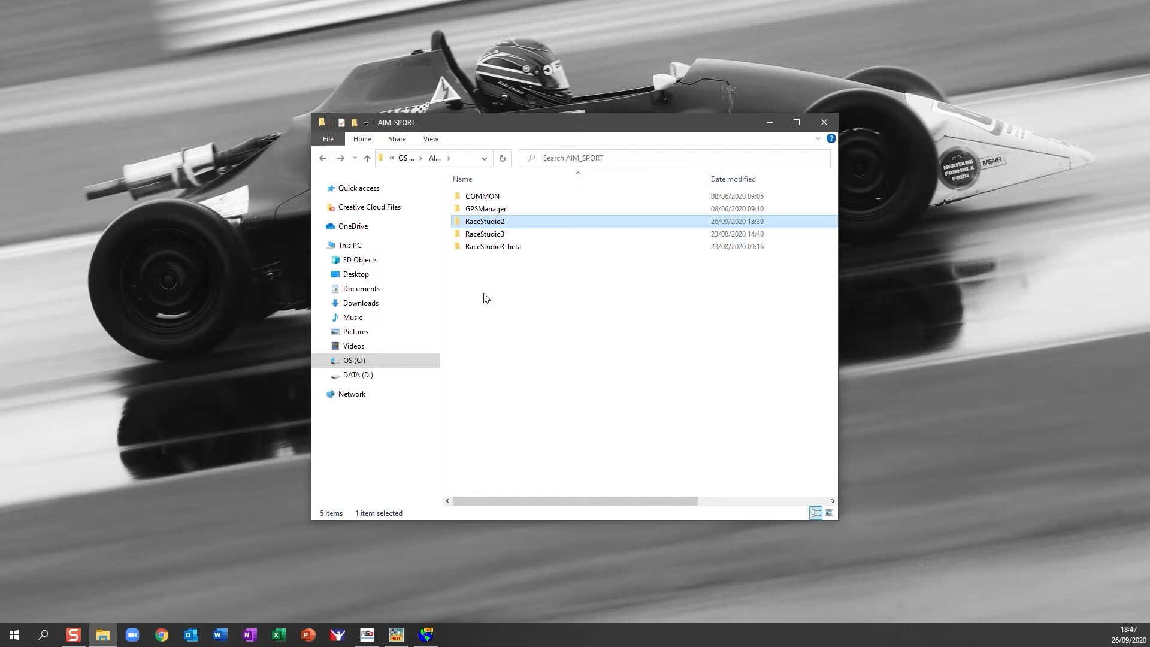
double_click(486, 234)
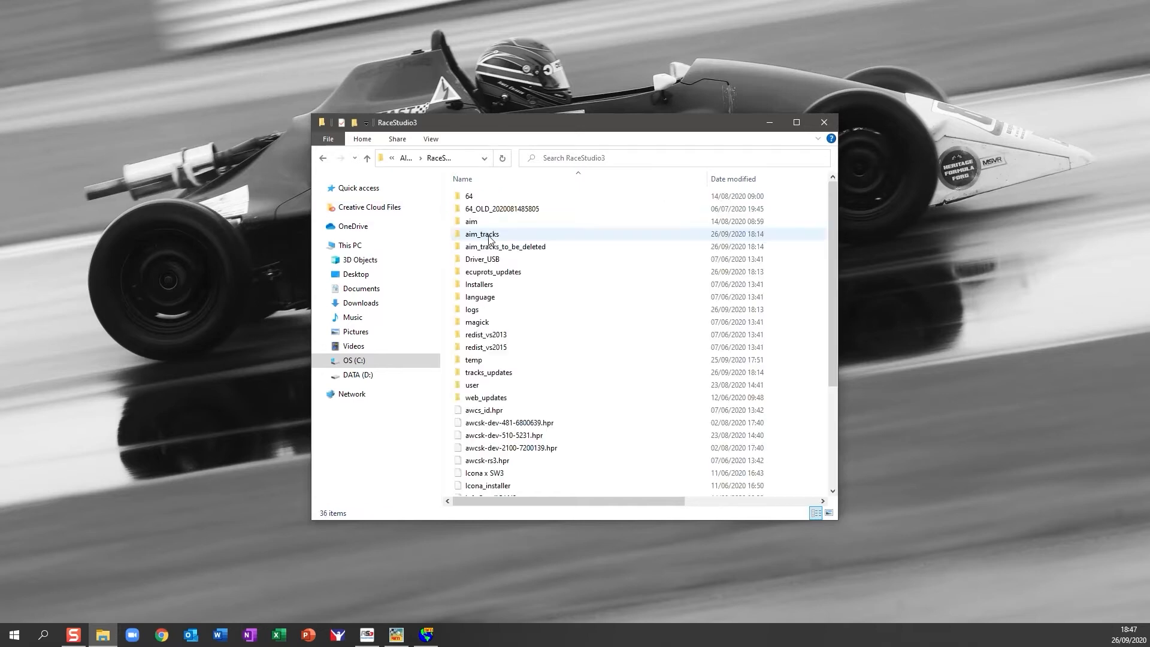
Browse RaceStudio3's user\data\2020-07-02 session folder, then return to the user folder.
double_click(510, 389)
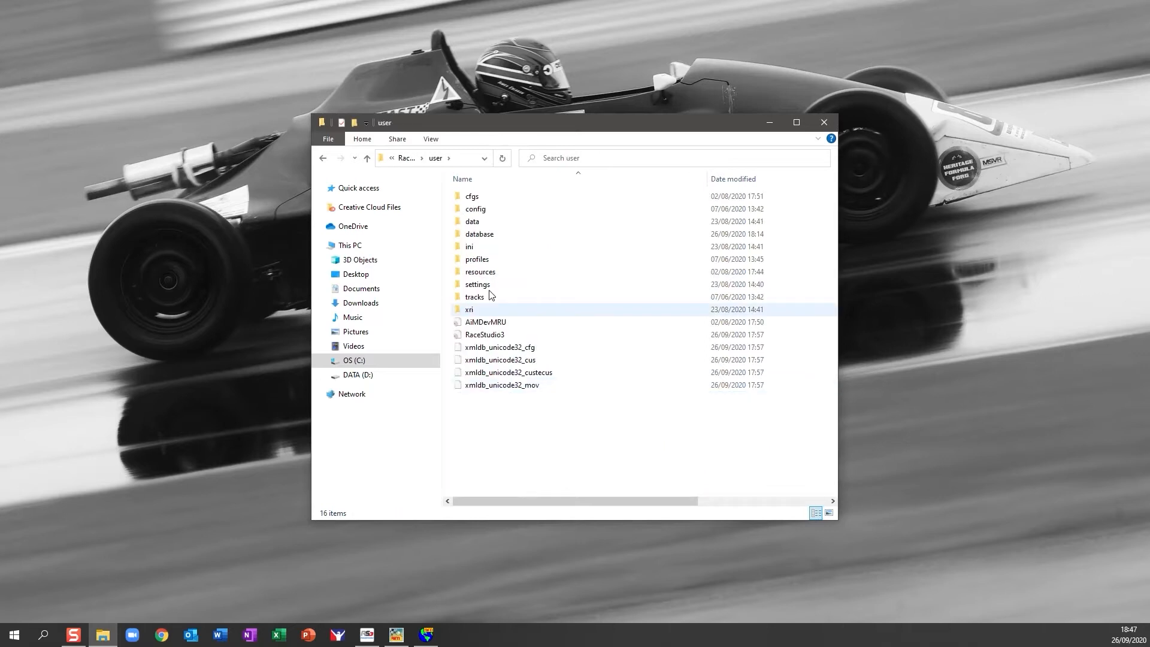
left_click(484, 222)
double_click(483, 222)
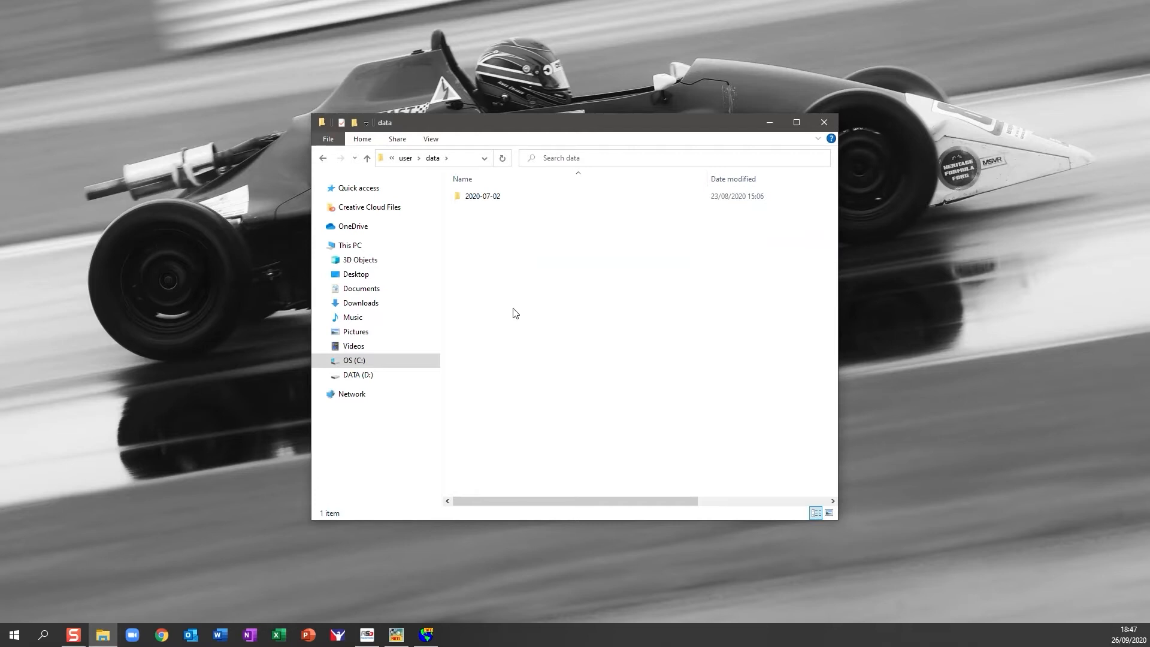
double_click(488, 196)
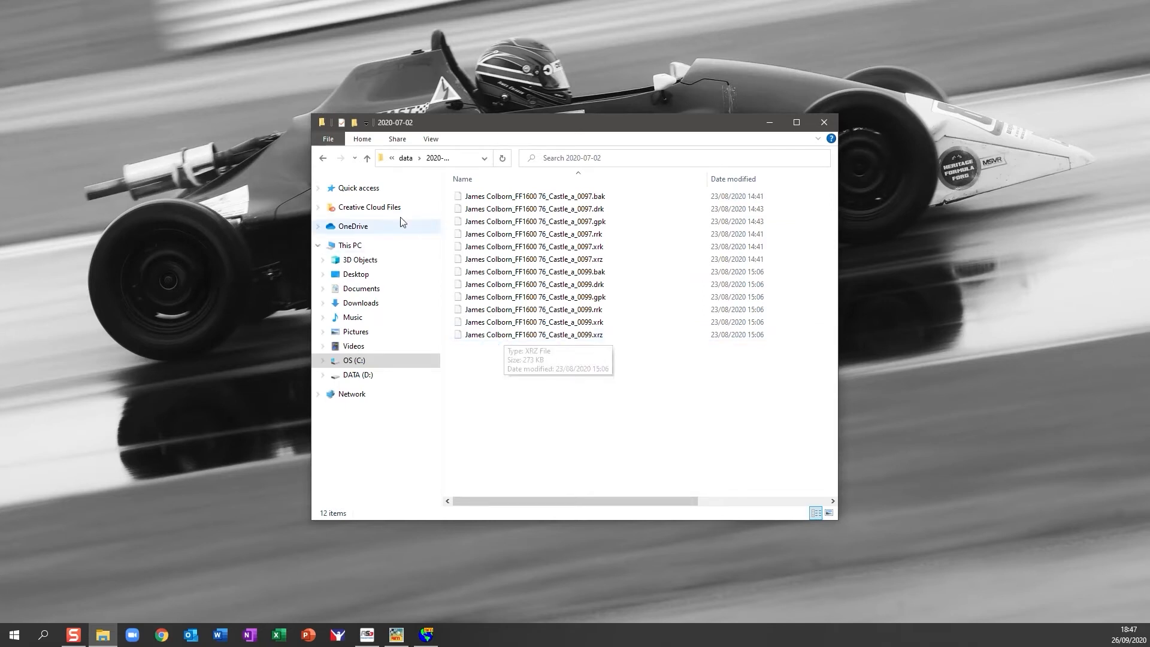
left_click(323, 158)
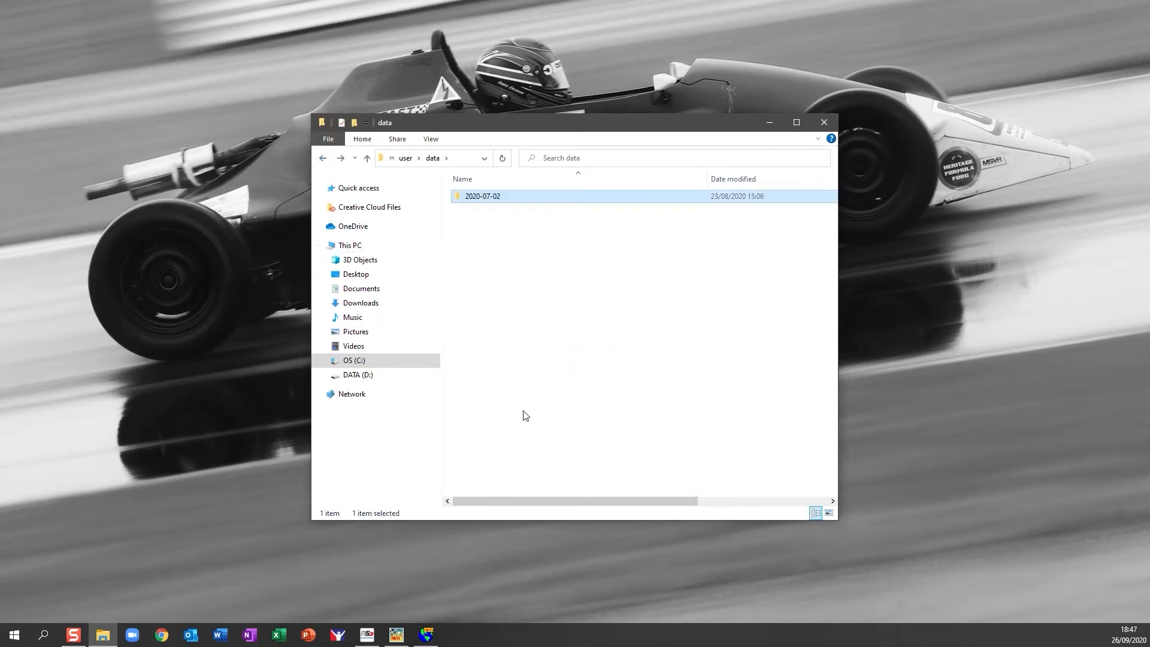
left_click(323, 158)
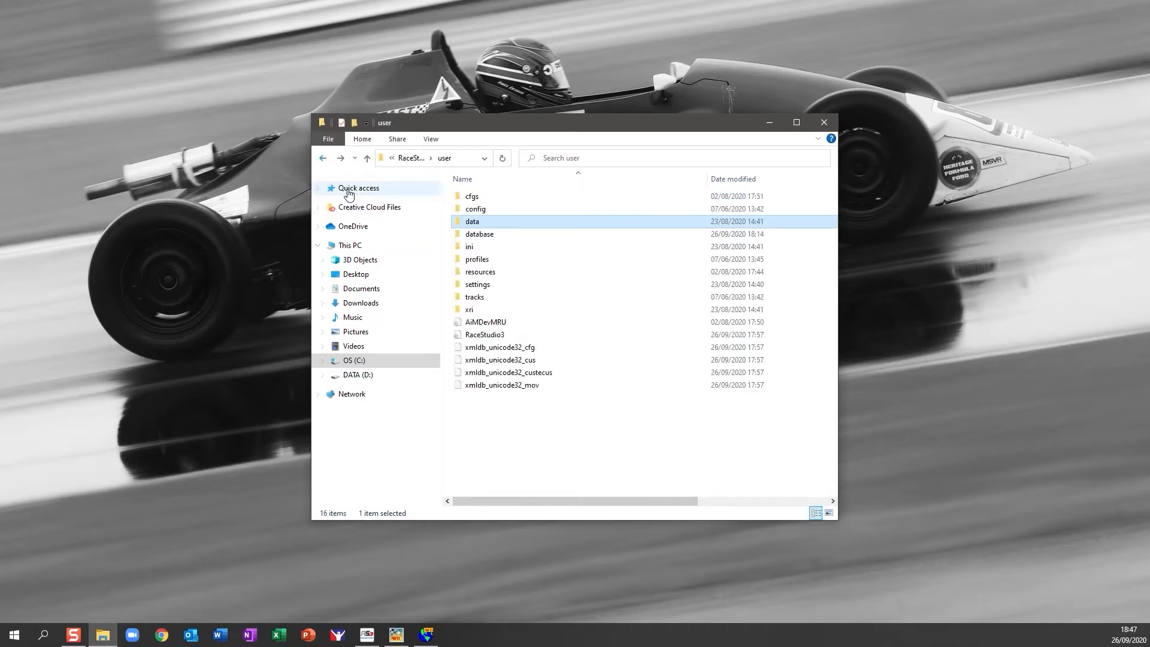
Show the data folder's options without choosing one, then minimise File Explorer.
right_click(493, 223)
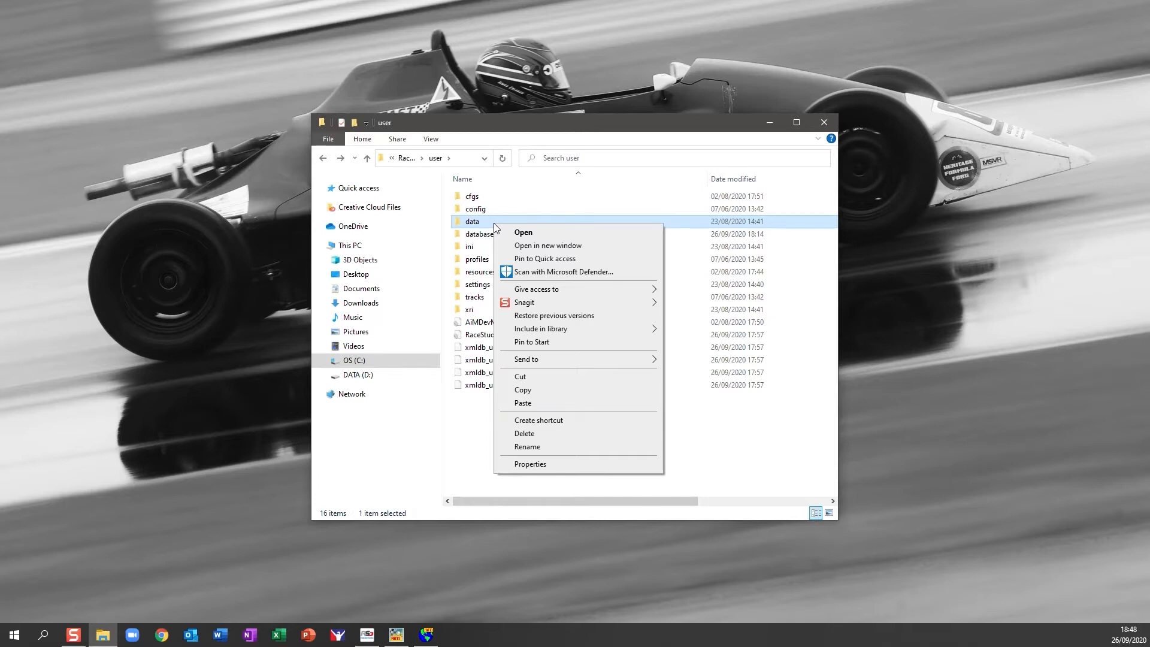
left_click(469, 422)
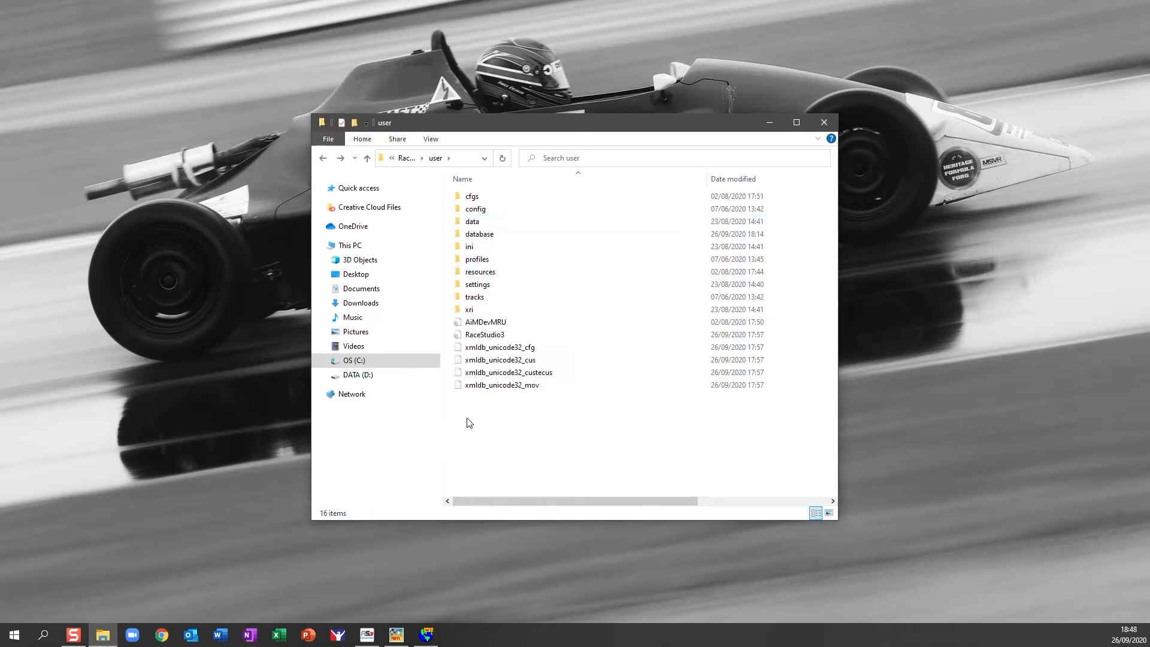
left_click(770, 123)
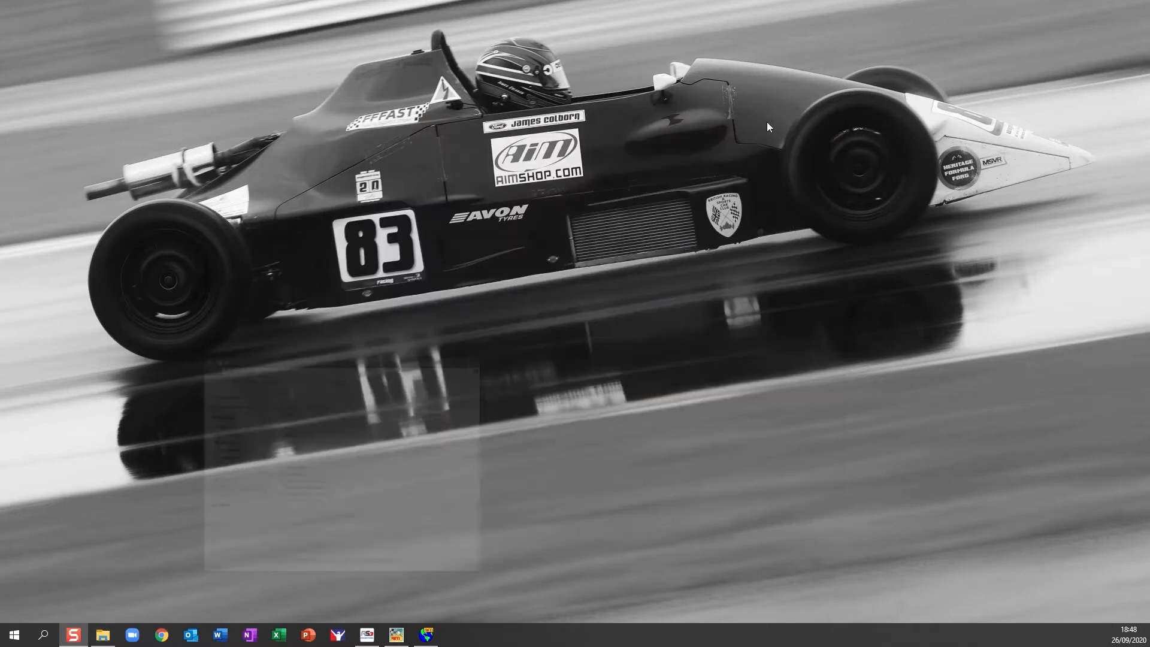
Restore the RS2Analysis test database window from the taskbar.
left_click(426, 634)
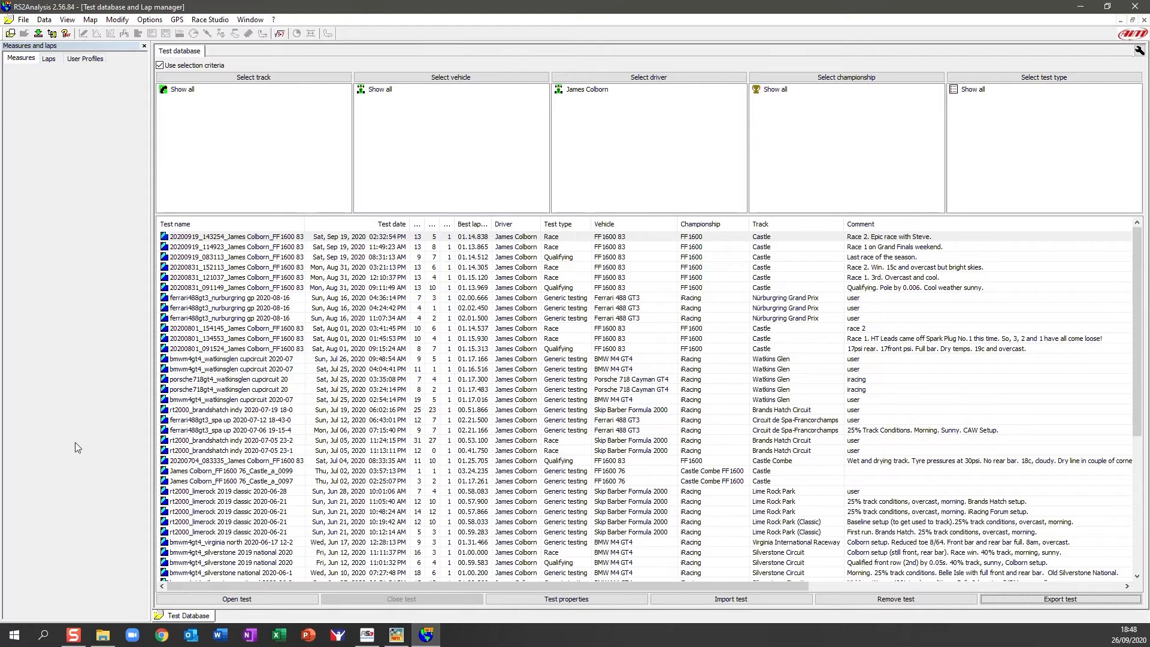
Export tests 20200919_143254 through 20200831_091149 to the Desktop, then view the Desktop in Explorer.
left_click(280, 239)
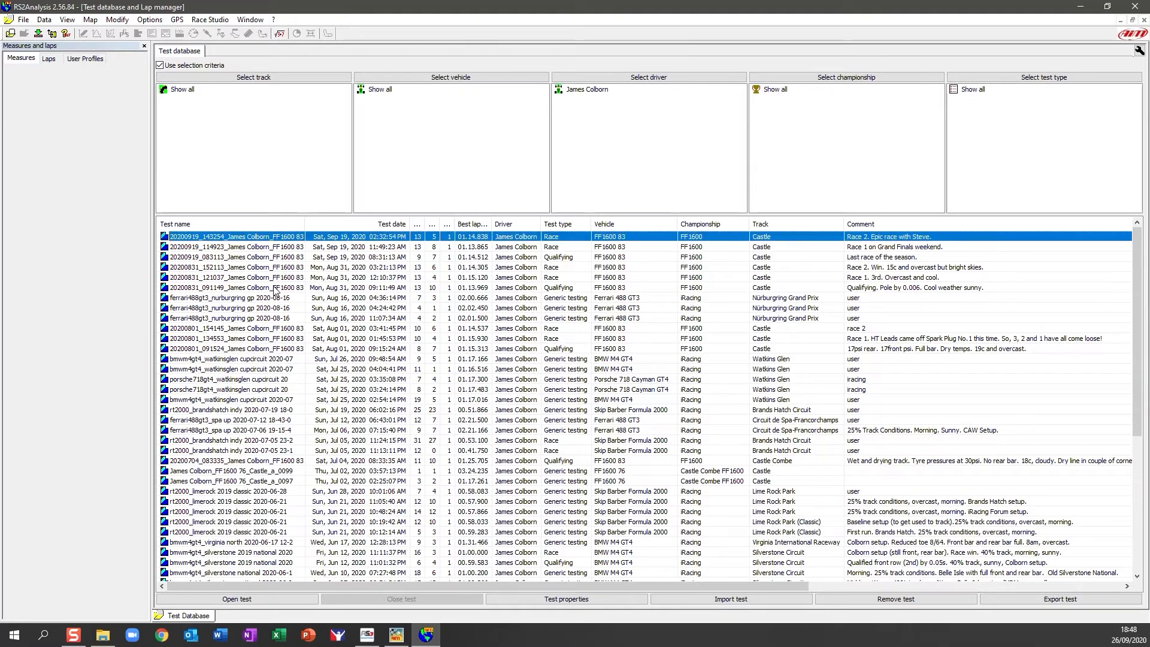
left_click(274, 288, "shift")
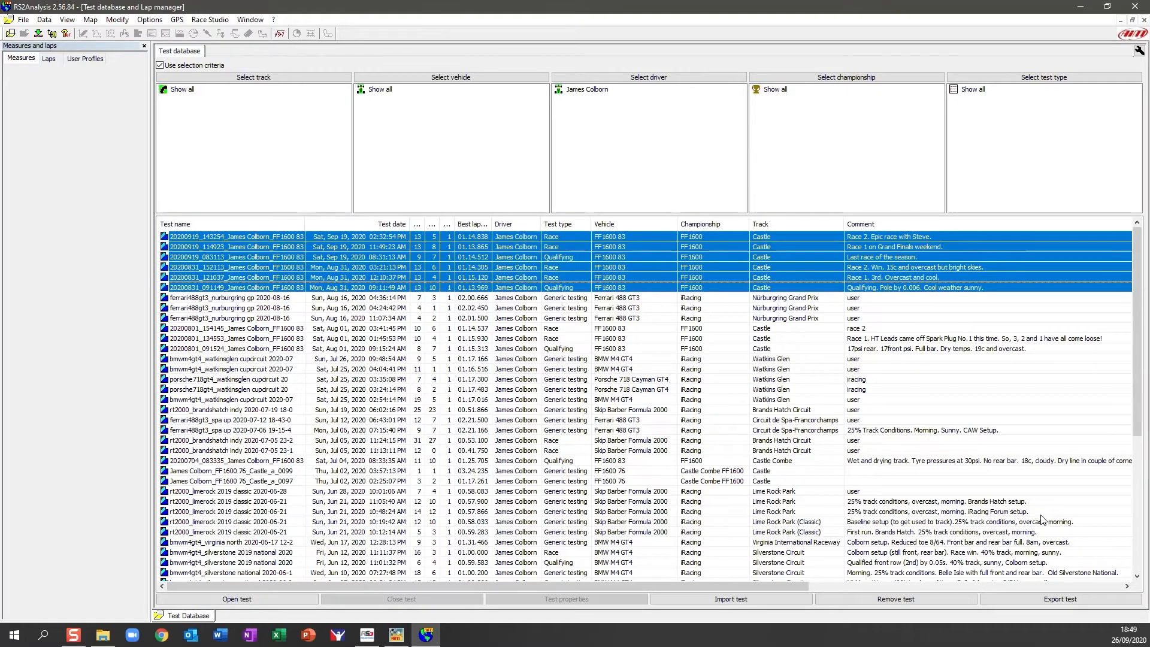
left_click(1051, 600)
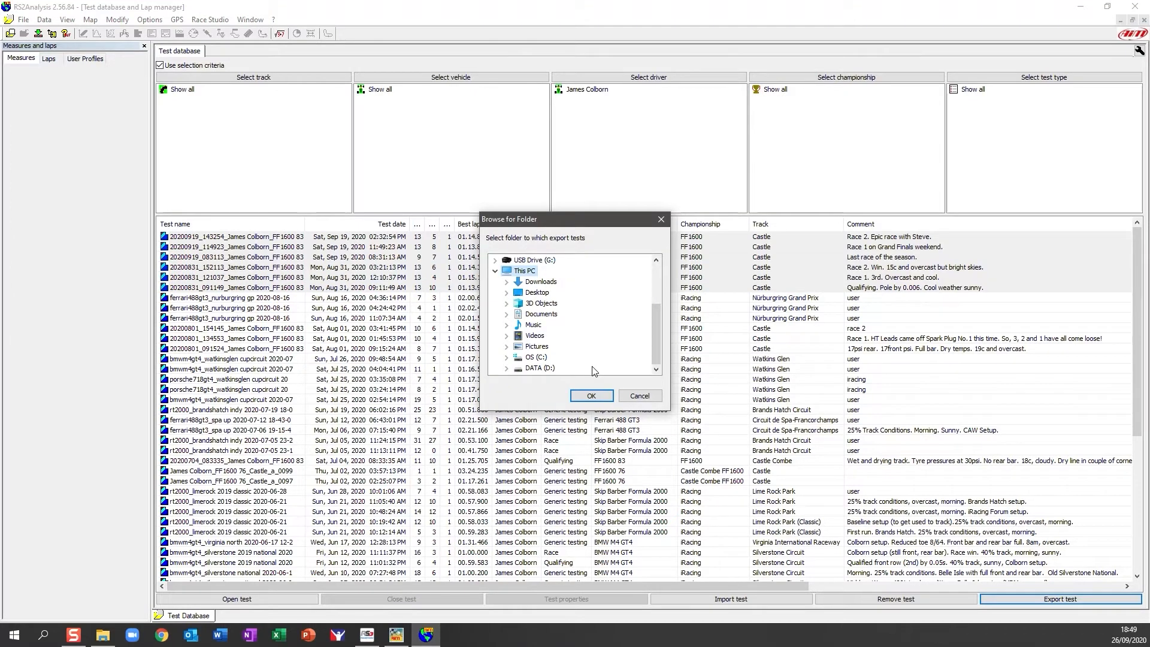
left_click(541, 294)
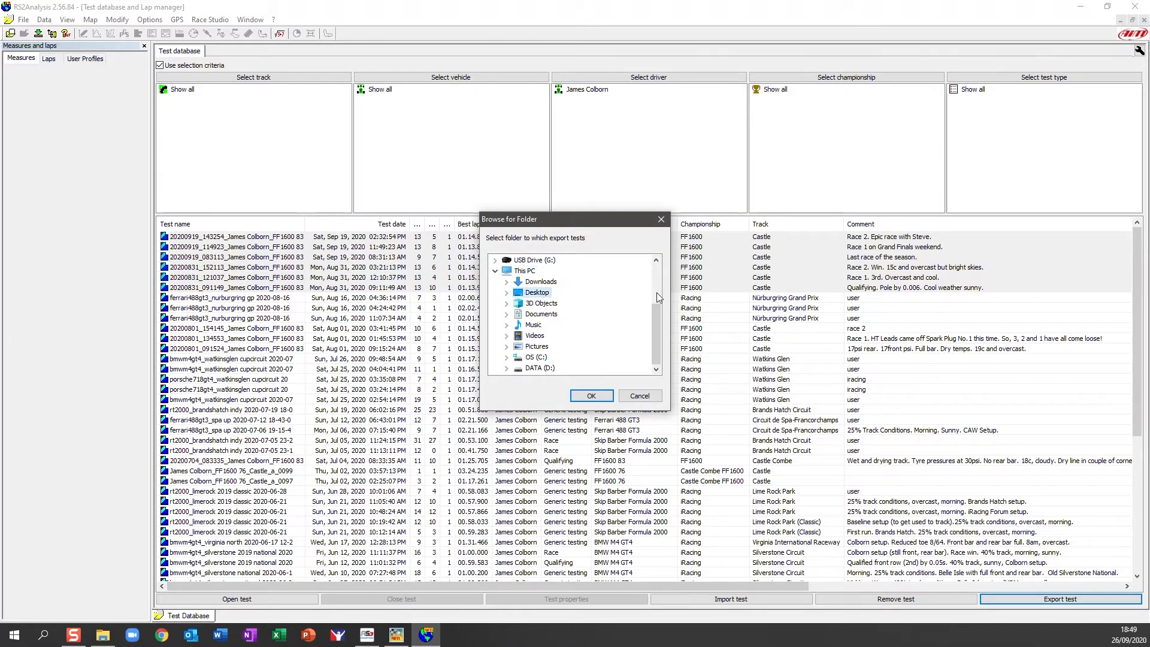
left_click(599, 397)
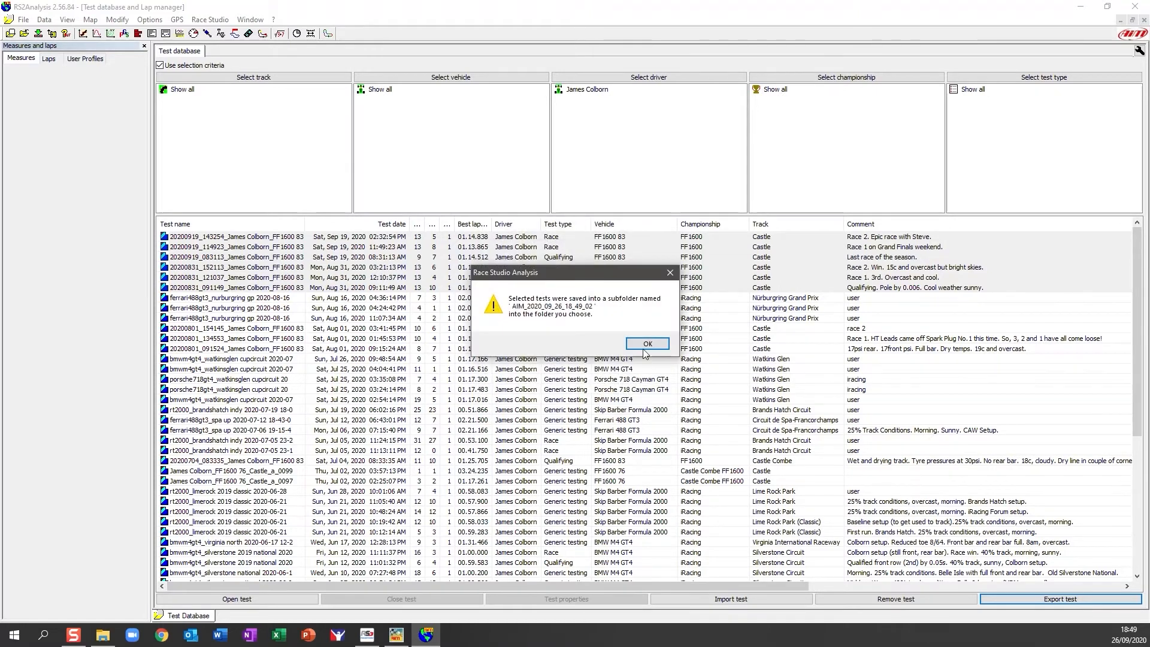
left_click(652, 345)
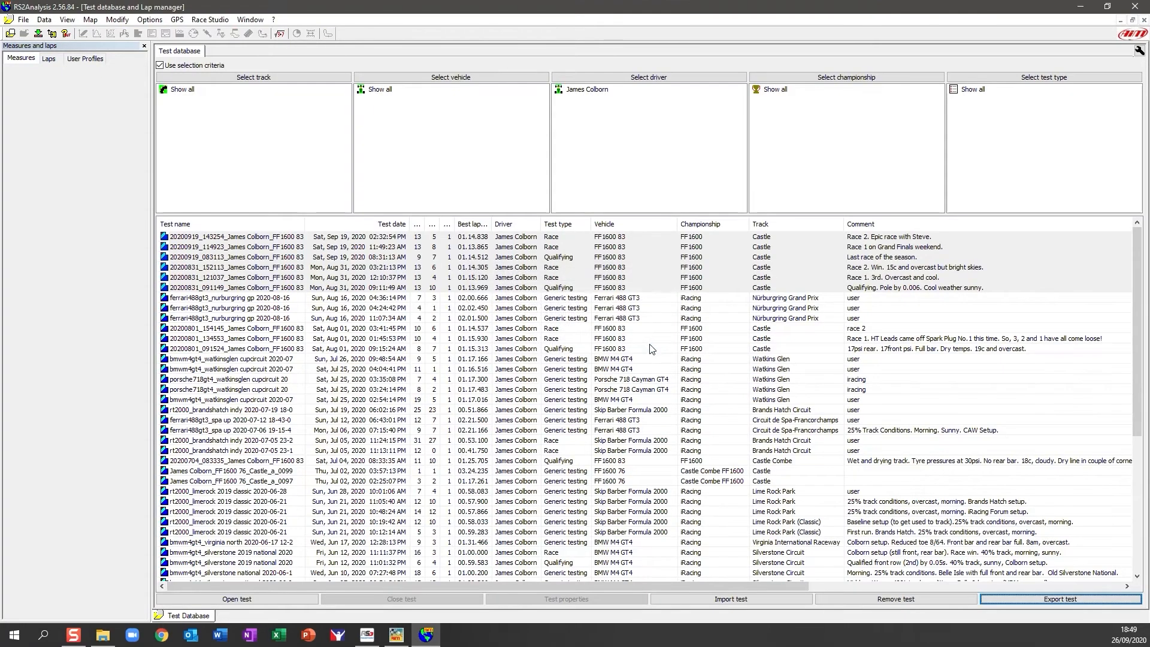
left_click(103, 635)
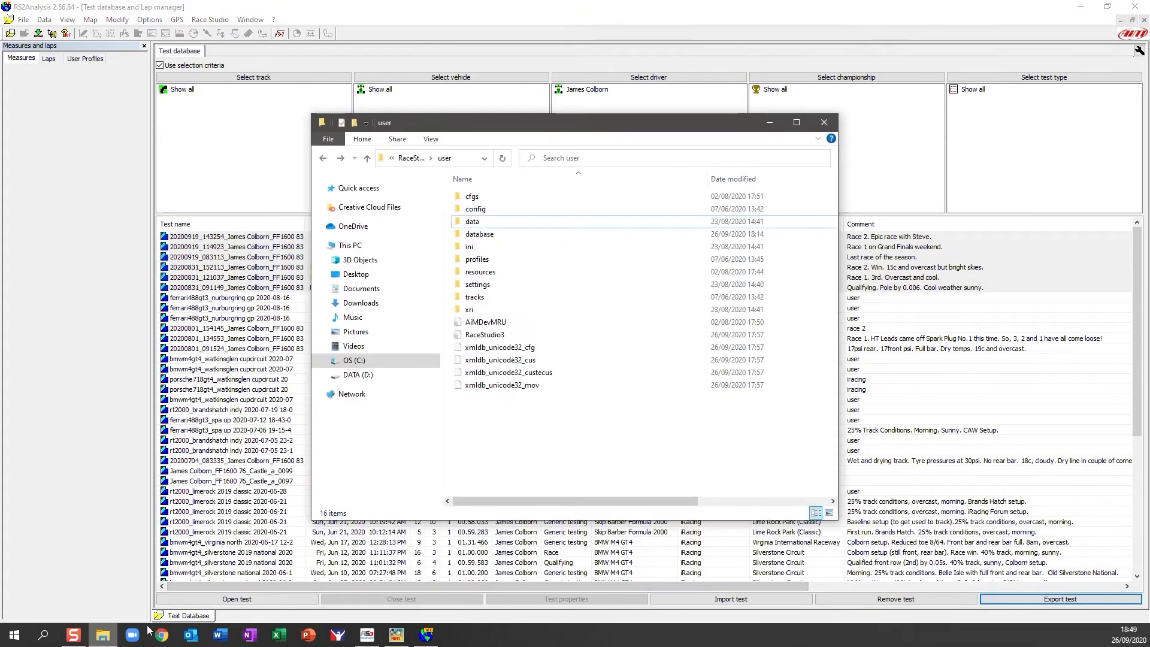
left_click(367, 275)
Inspect the AIM_2020_09_26_18_49_02 folder's exported files, then switch back to the racing software.
double_click(482, 212)
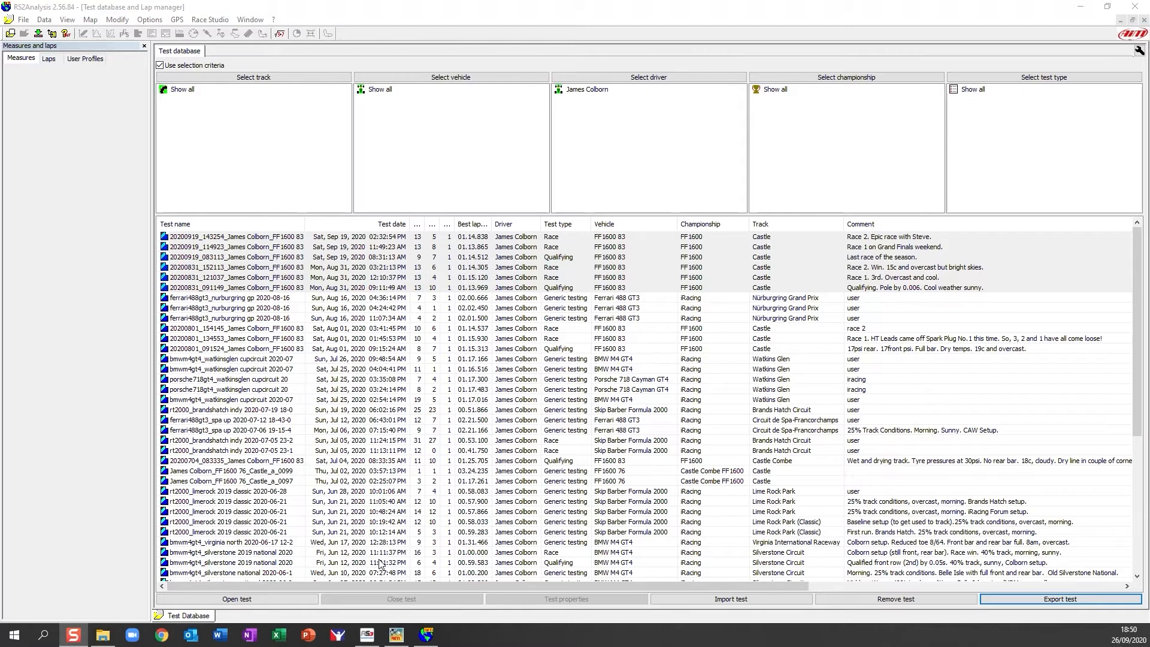
left_click(367, 634)
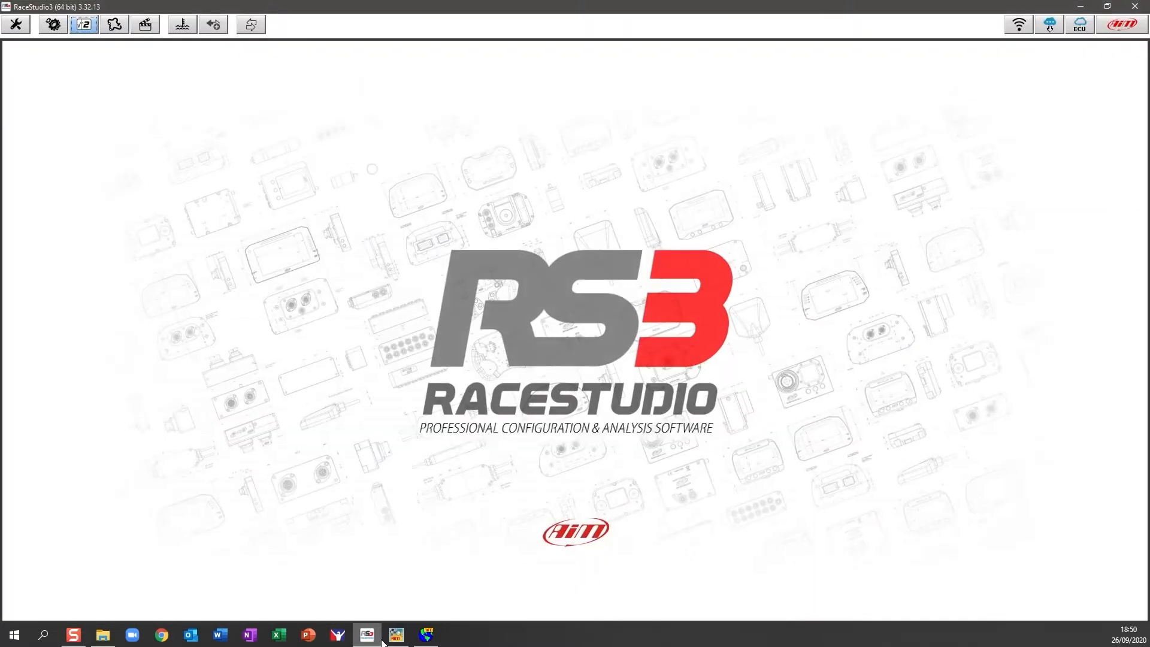
Open Tools > Data Download preferences and bring up the root folder picker.
left_click(16, 25)
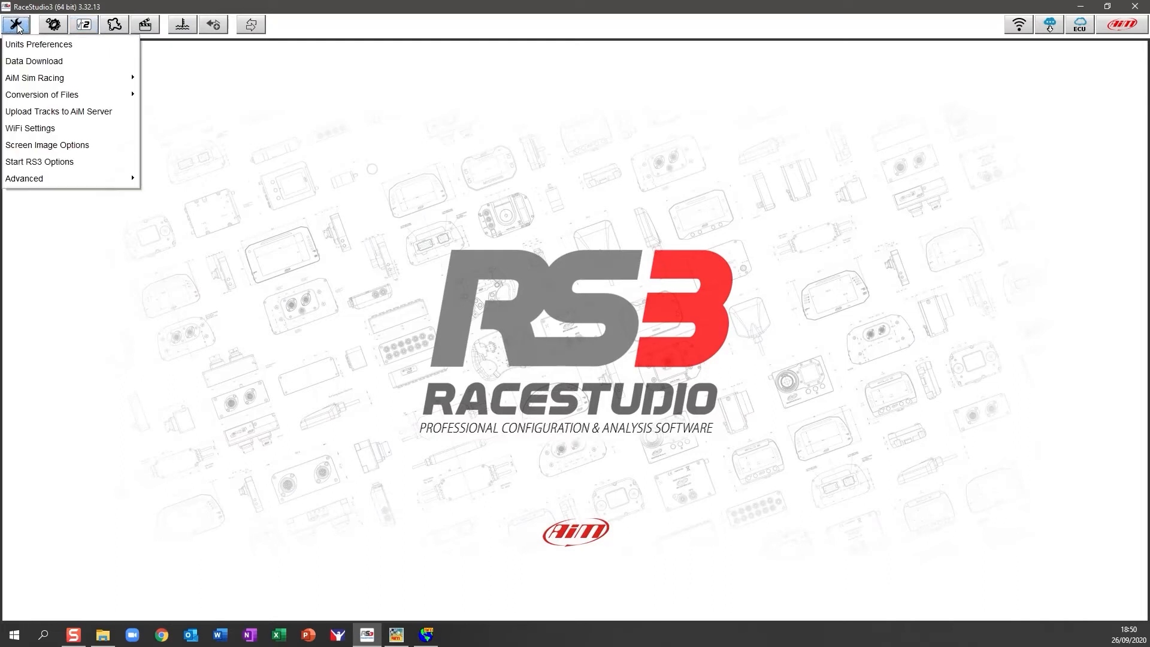
left_click(44, 67)
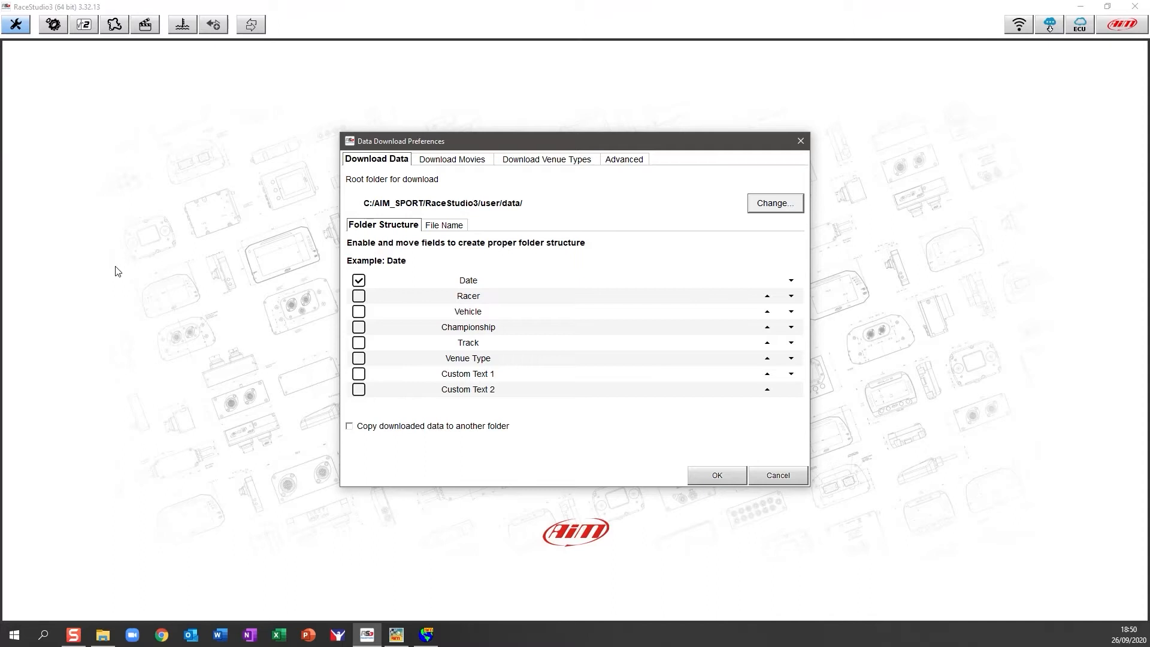
left_click(770, 207)
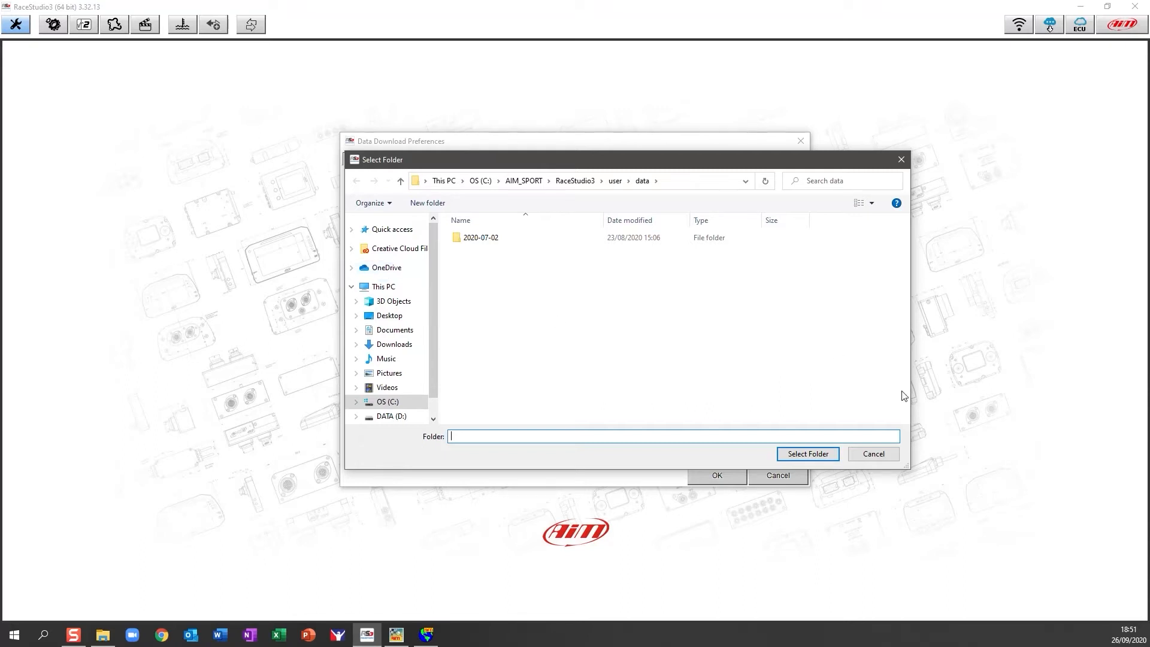
Cancel the folder picker, keeping AIM_SPORT/RaceStudio3/user/data, and return to Race Studio 2 Analysis.
left_click(893, 450)
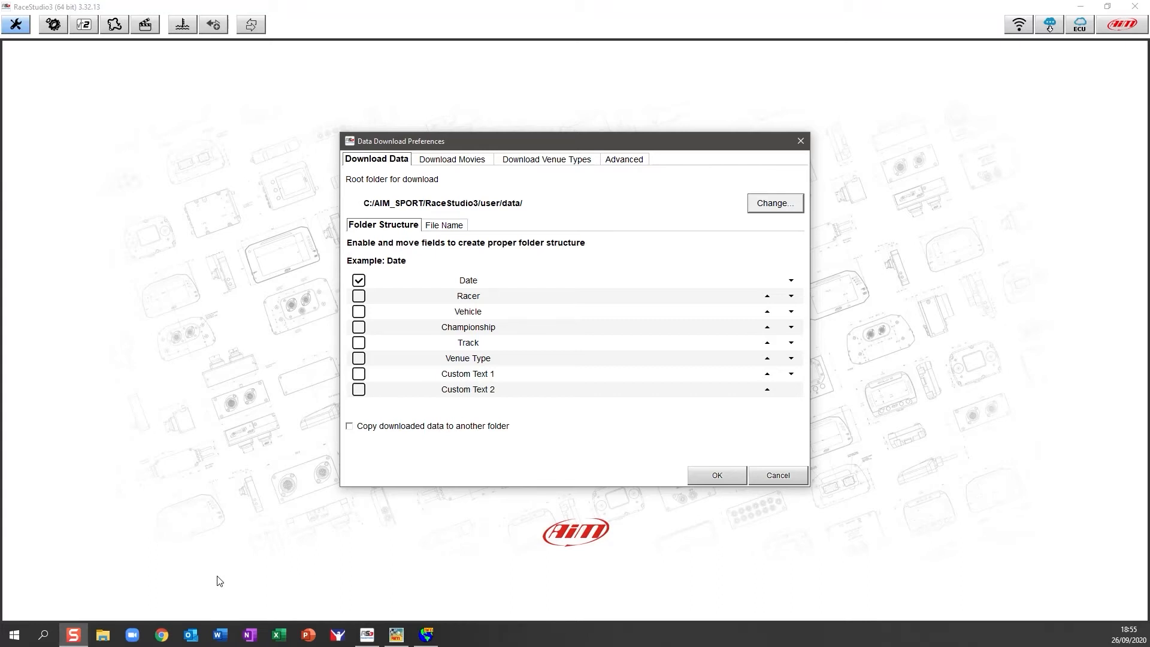
left_click(426, 634)
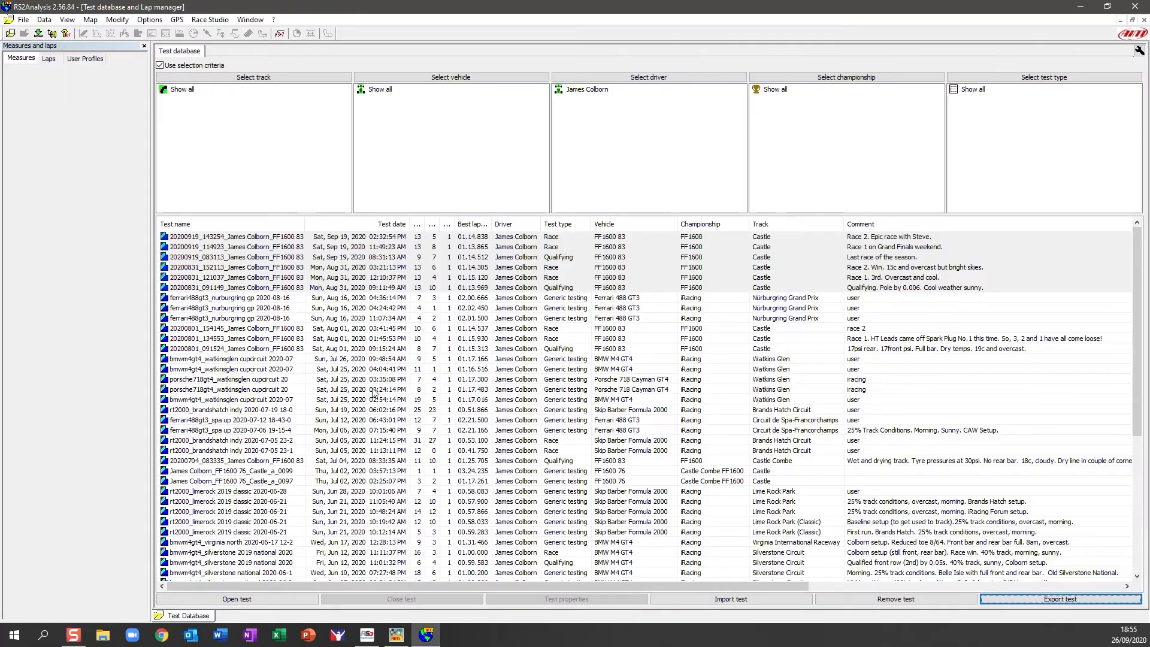
Start a test import and select the six .drk files in 4GB_DRIVE (H:)\AIM_2020_09_26_18_49_02.
left_click(308, 338)
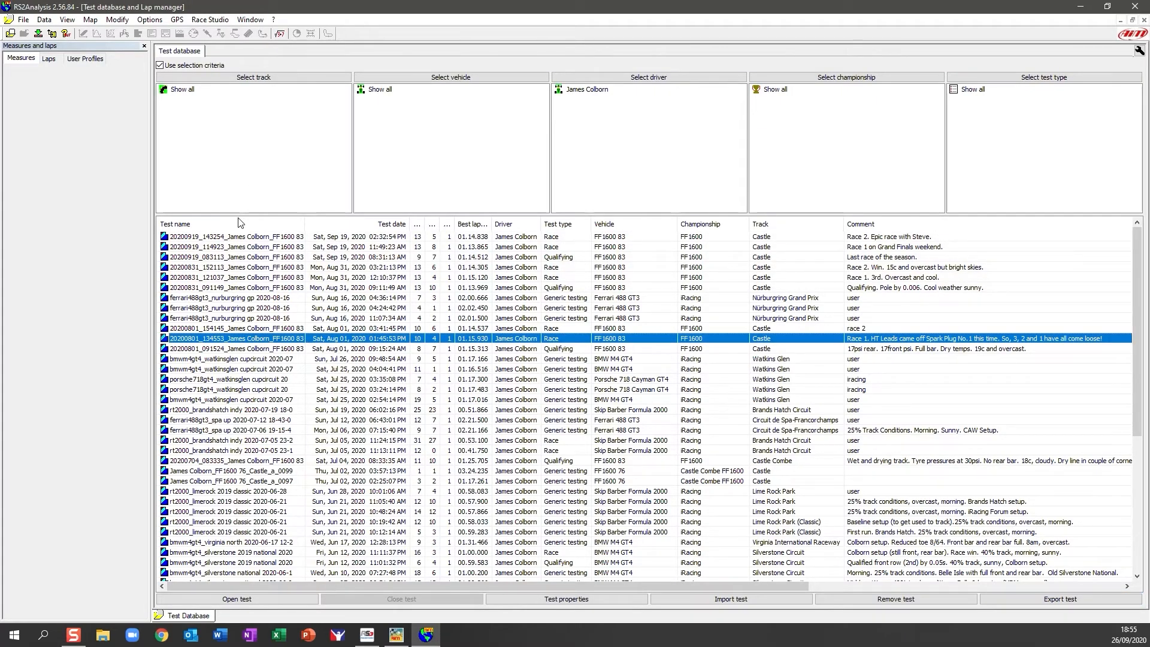
left_click(260, 238)
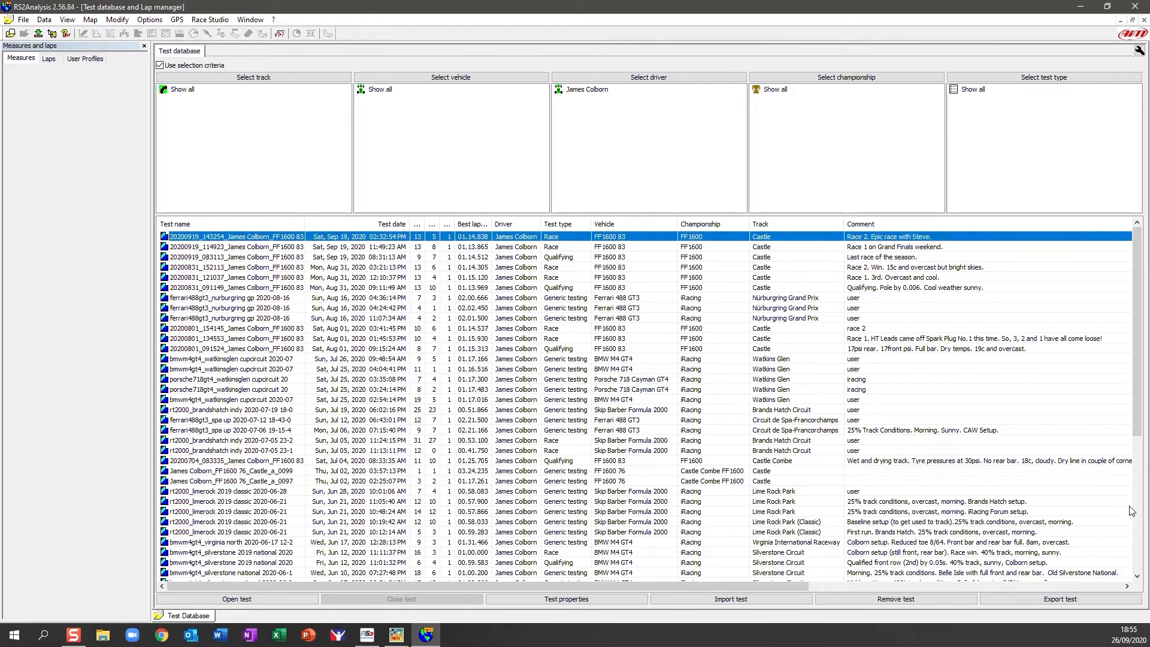
left_click(759, 600)
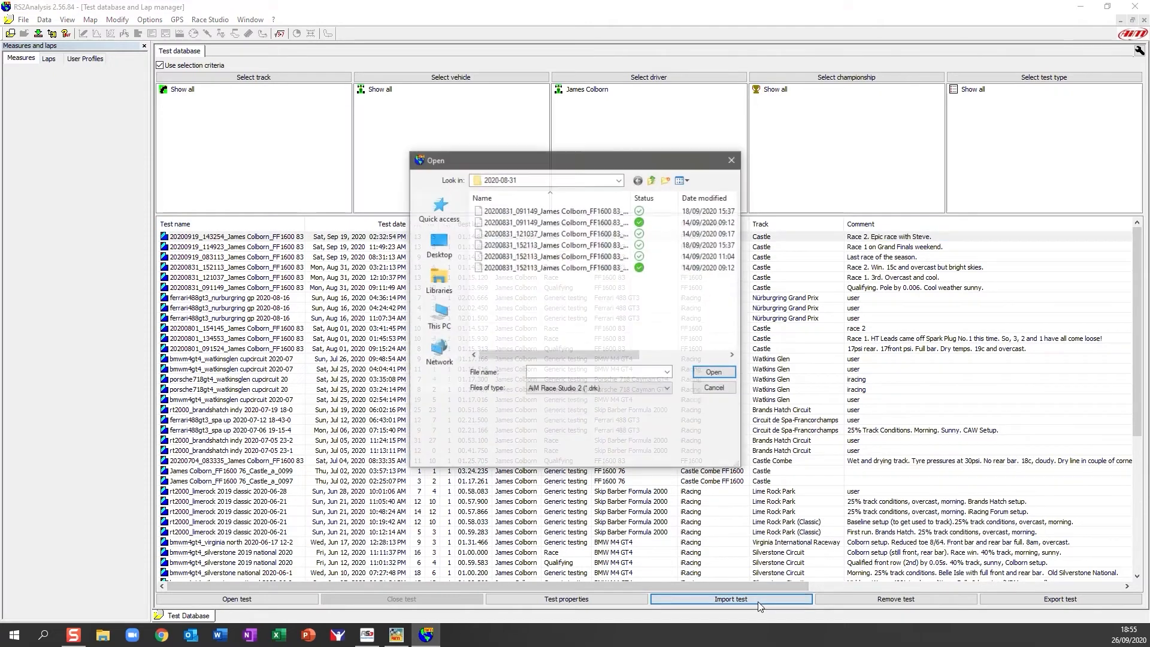
left_click(438, 317)
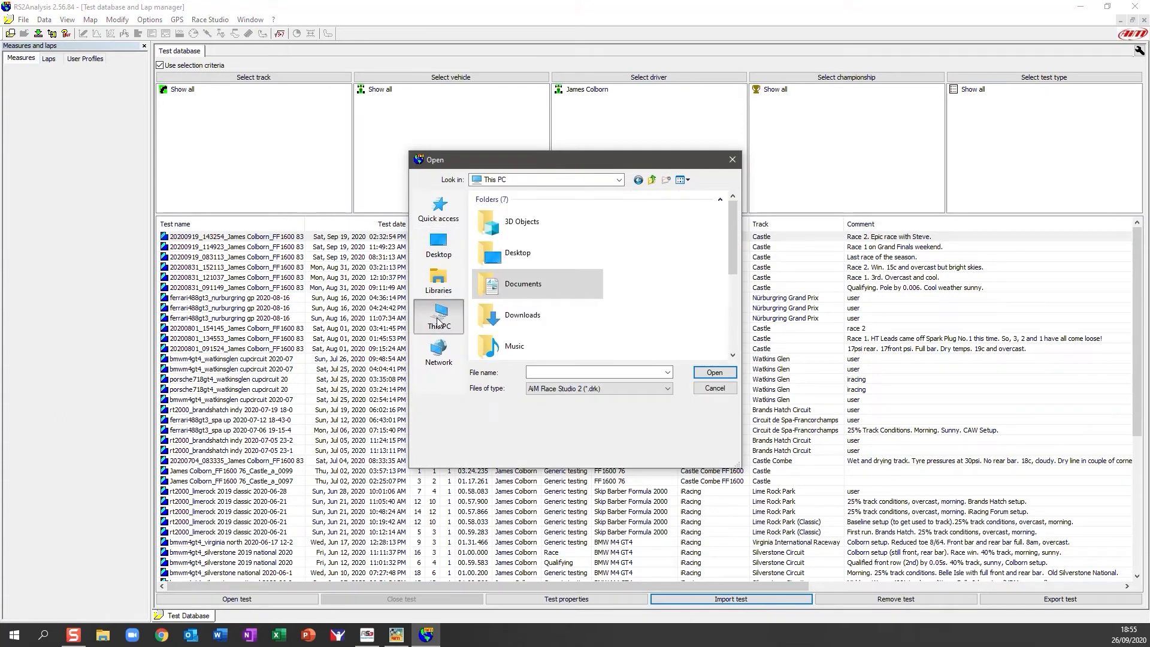
left_click_drag(728, 233, 732, 310)
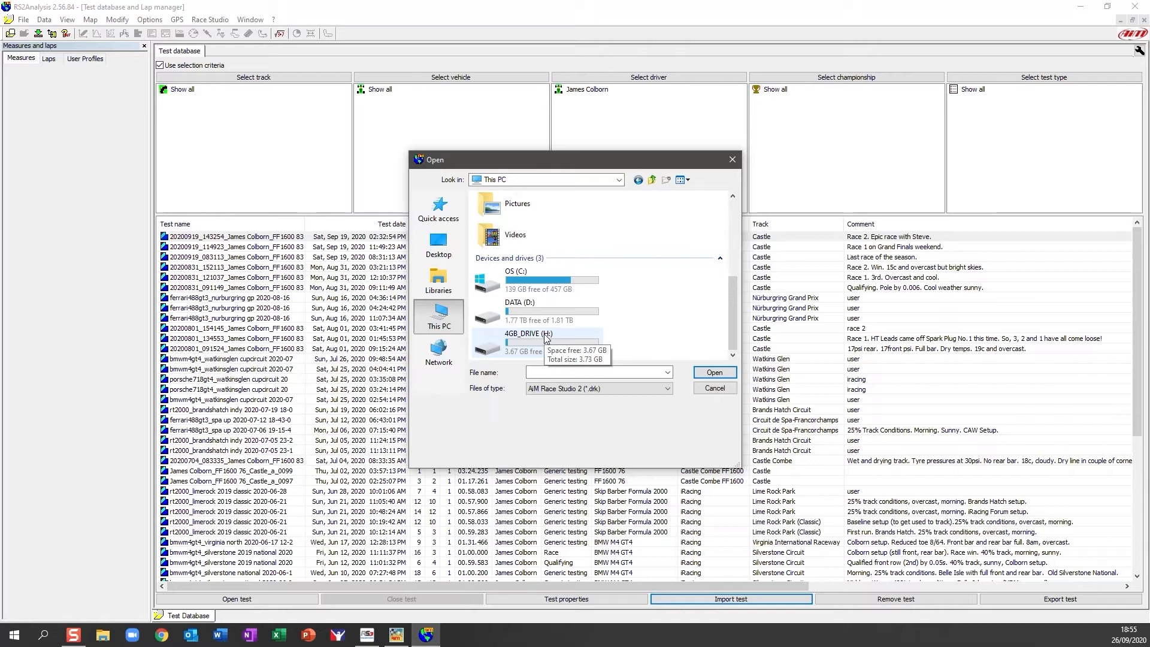
double_click(492, 350)
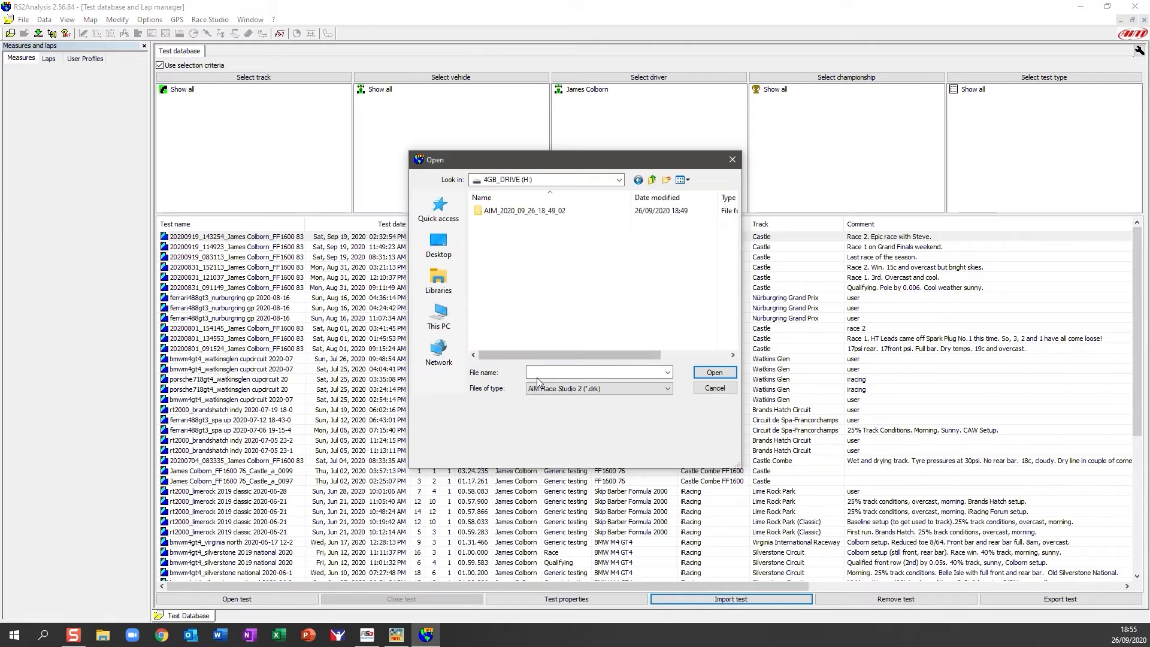
double_click(531, 210)
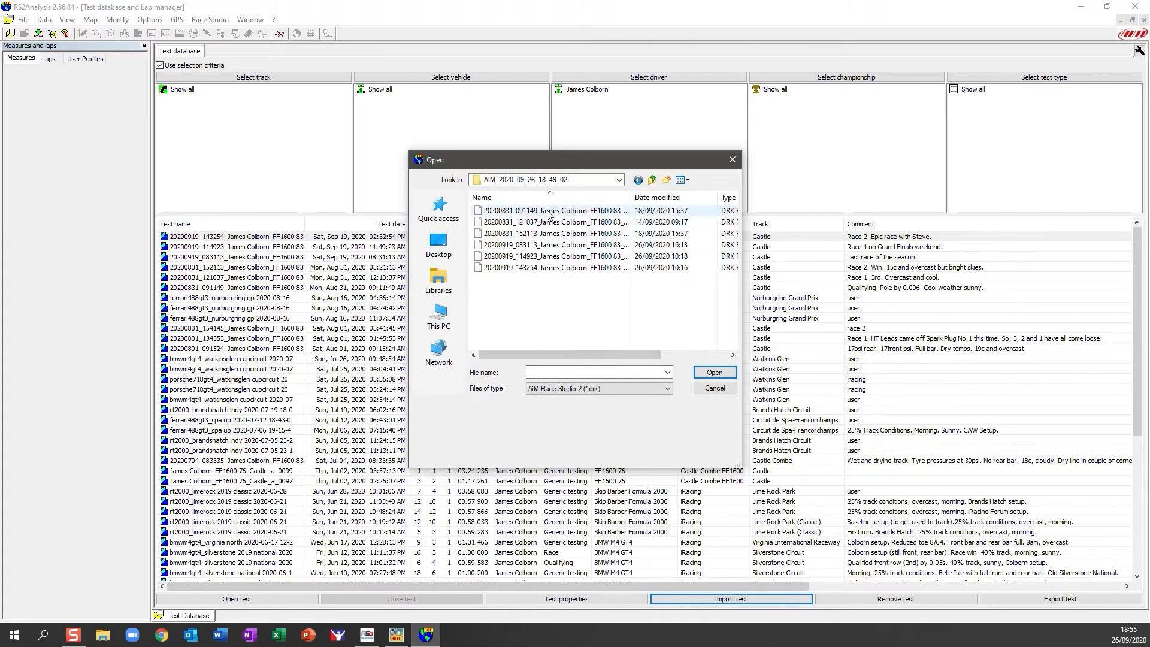
left_click(548, 267, "shift")
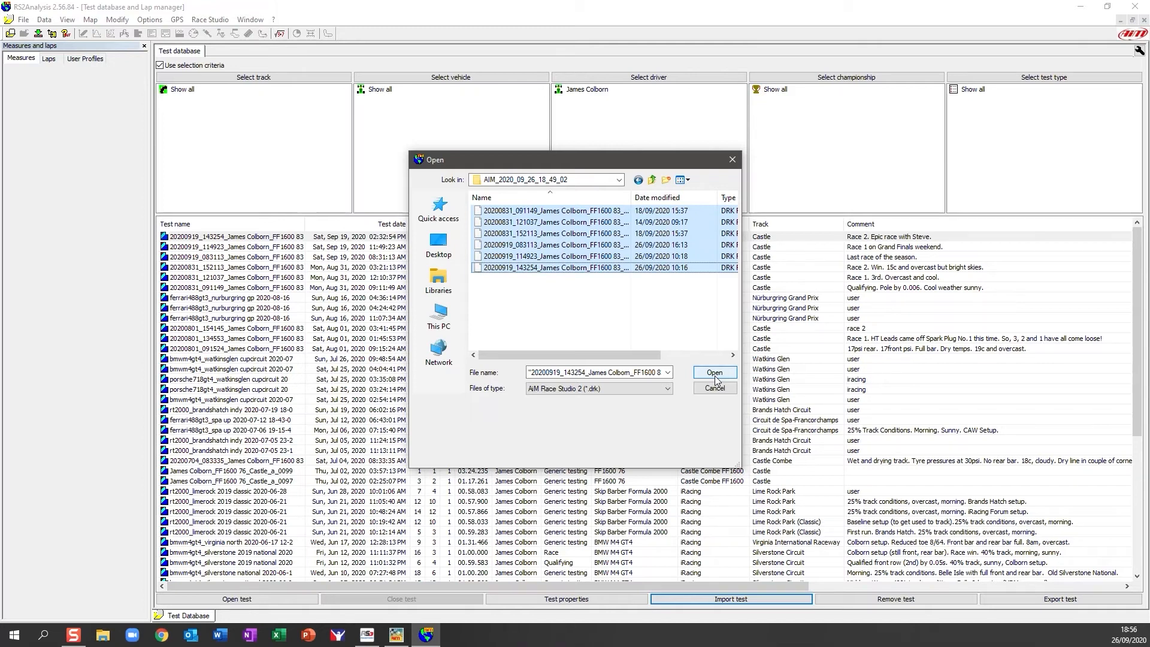
Cancel the test import and bring up File Explorer.
left_click(447, 249)
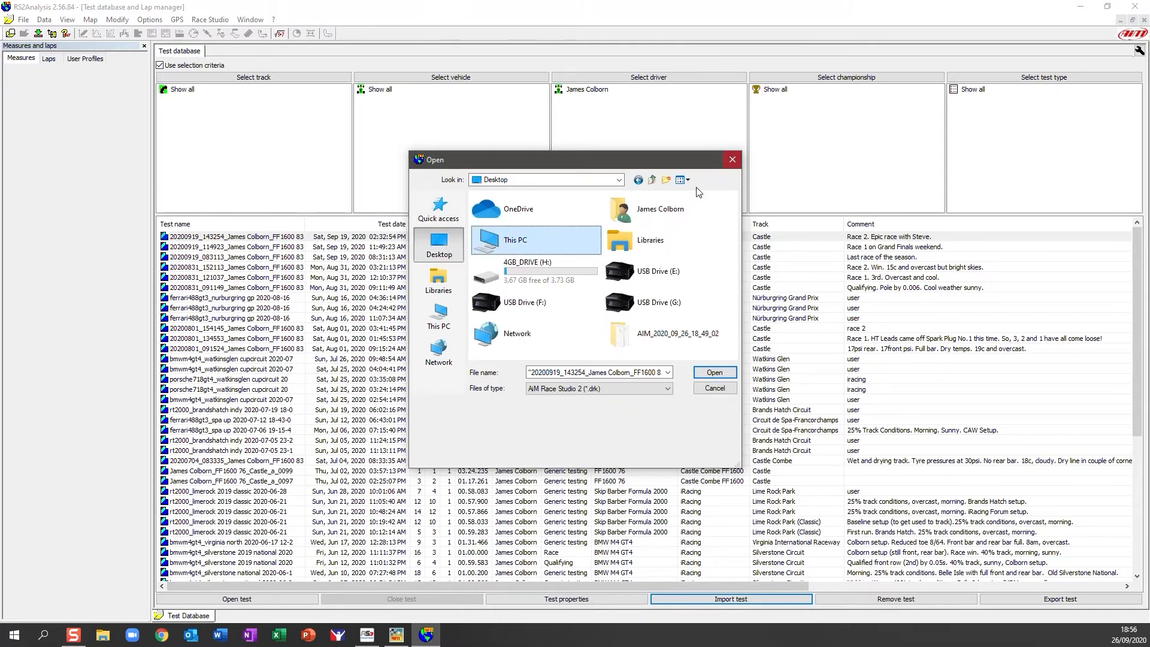
left_click(713, 389)
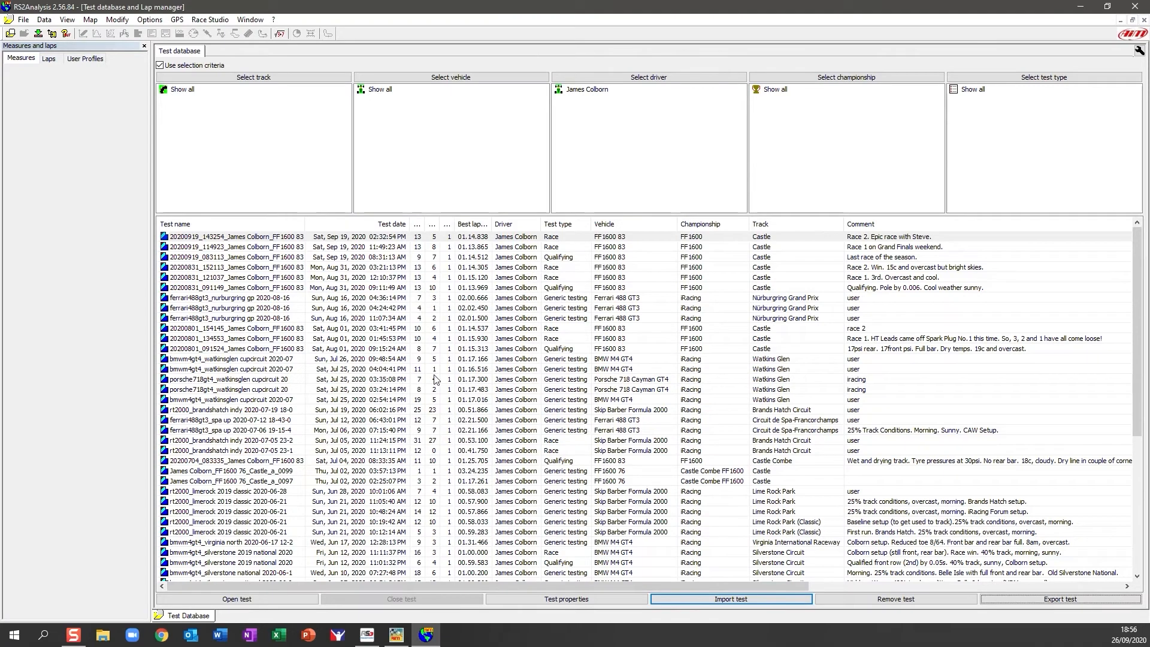
left_click(105, 636)
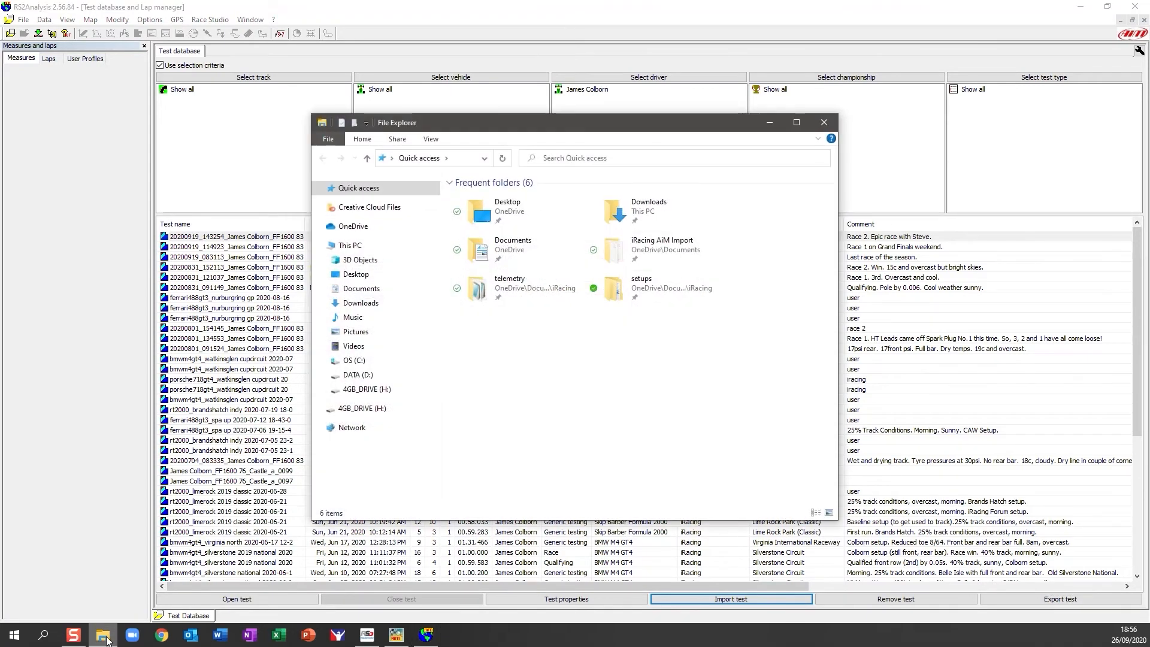
Copy the AIM_2020_09_26_18_49_02 folder from 4GB_DRIVE (H:).
left_click(376, 394)
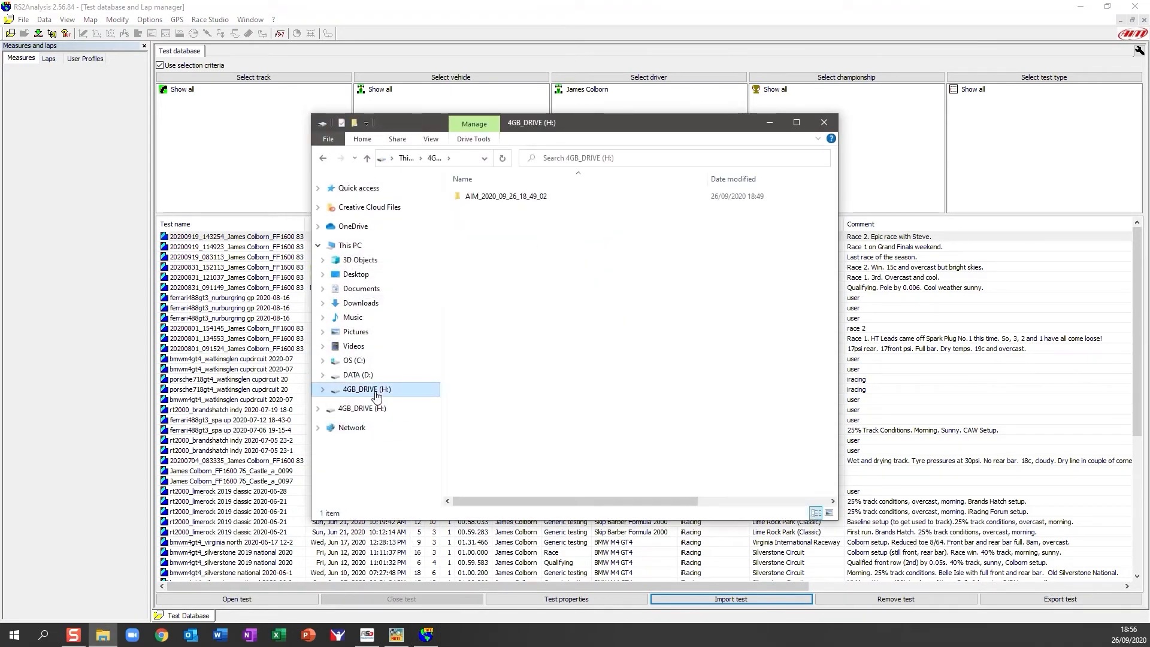
double_click(527, 197)
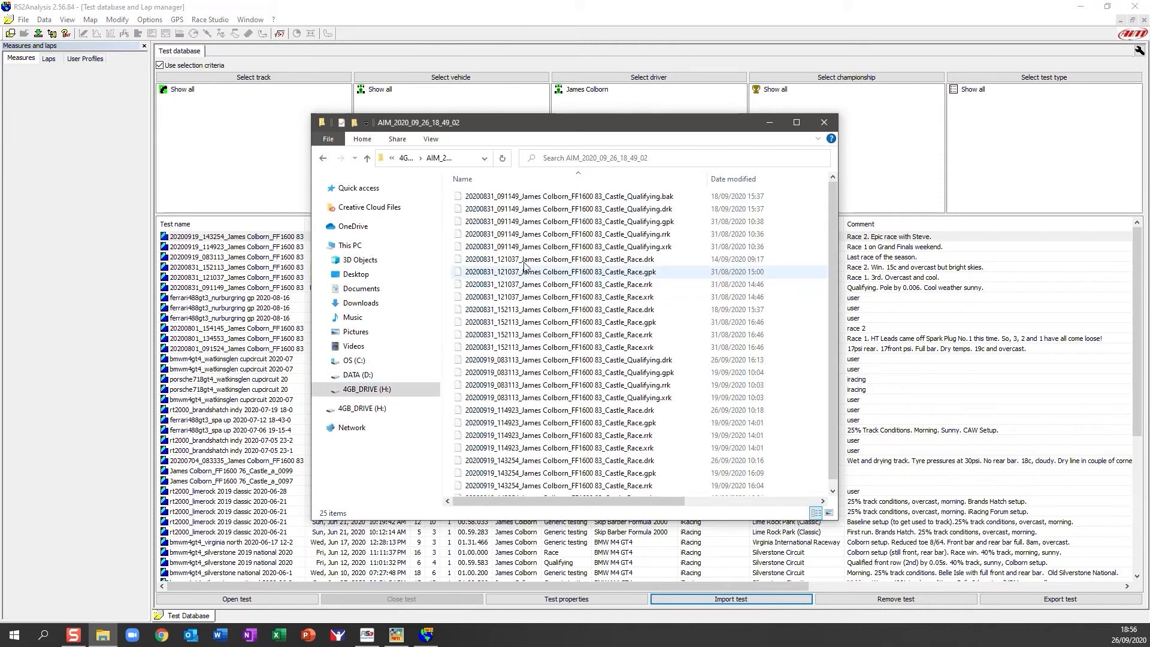
left_click(377, 389)
right_click(517, 196)
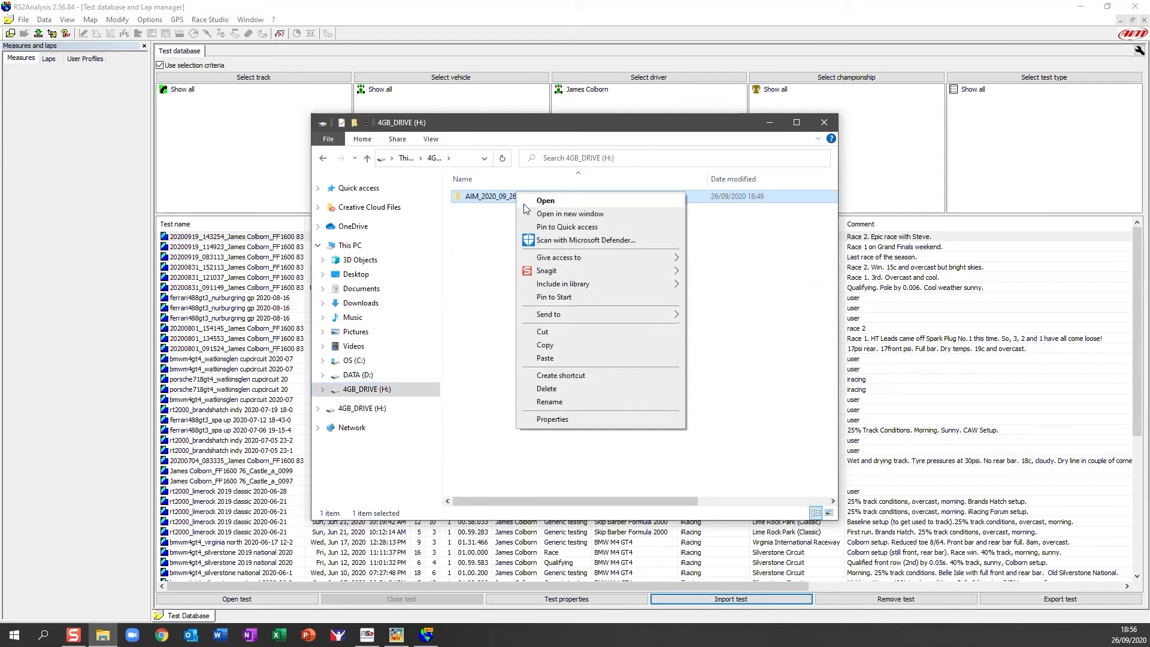
left_click(545, 345)
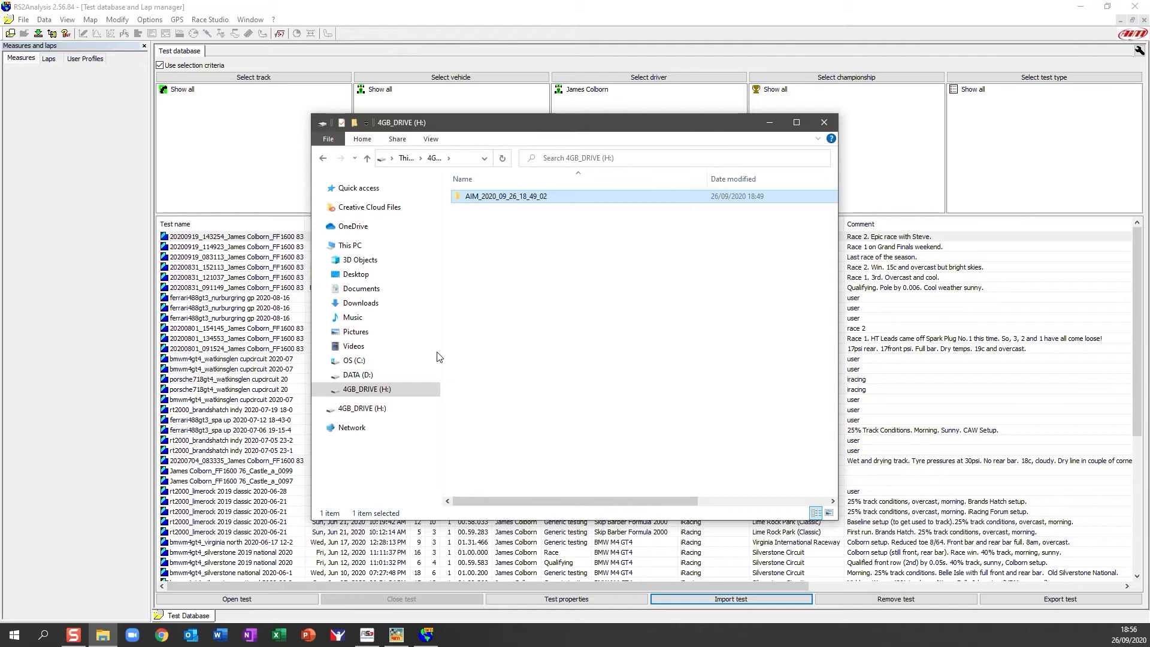
Paste the folder into the empty C:\FILE_FOR_AIM_DEMO folder.
left_click(354, 361)
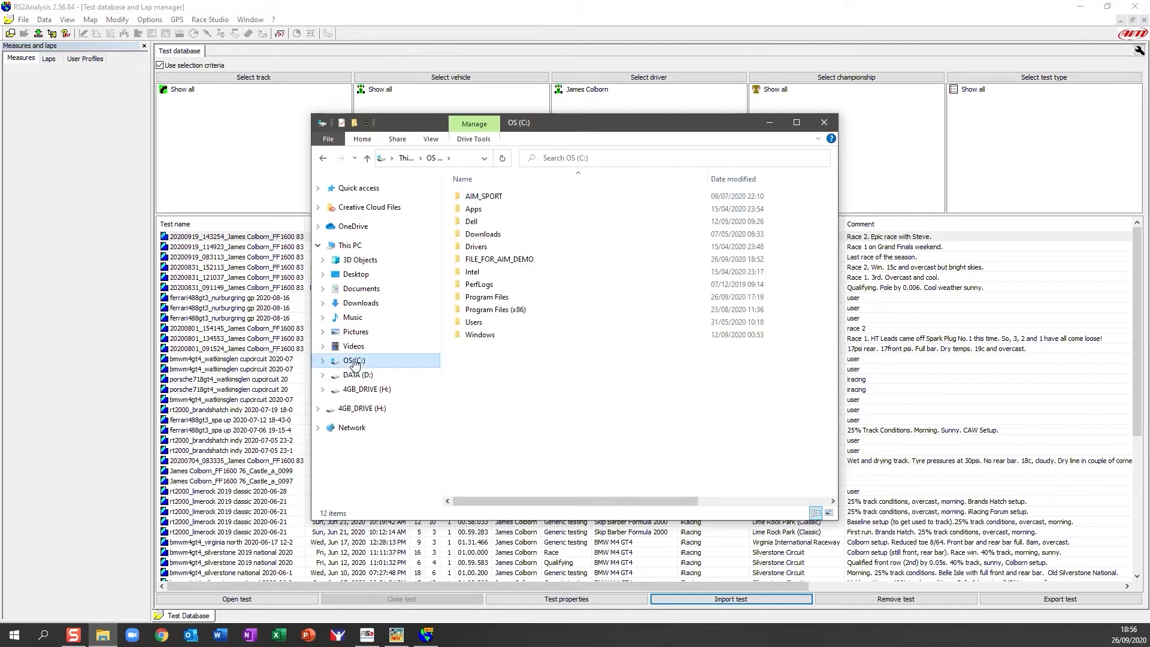
double_click(518, 264)
right_click(516, 303)
left_click(553, 390)
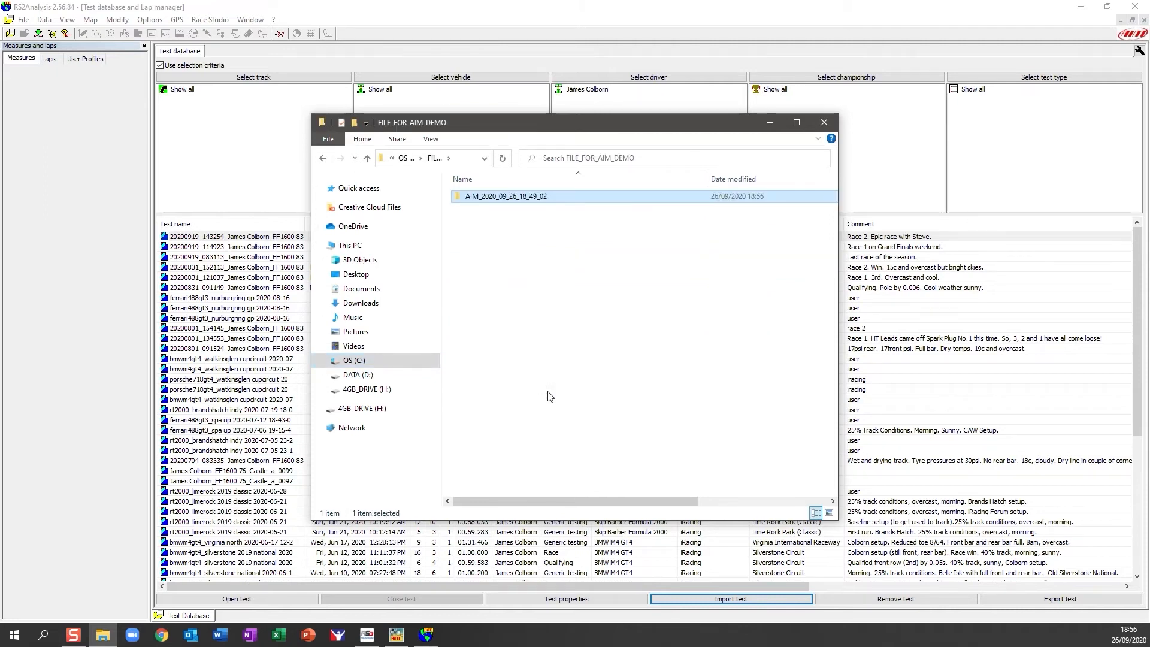
left_click(542, 362)
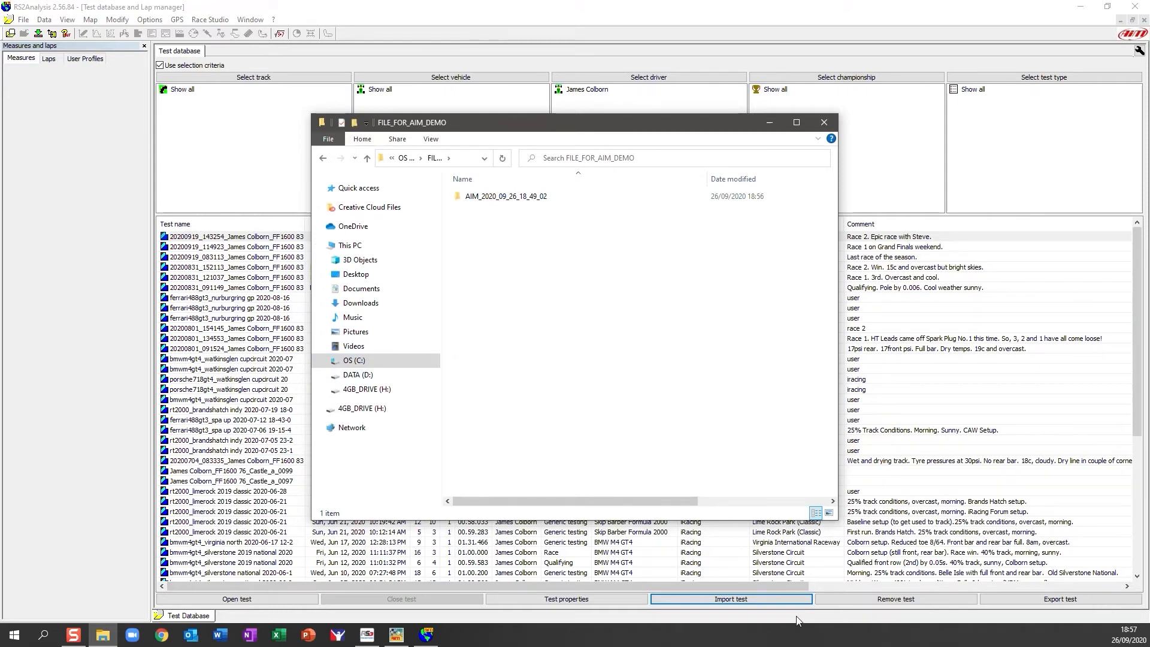
Start a test import and browse to C:\FILE_FOR_AIM_DEMO\AIM_2020_09_26_18_49_02.
left_click(770, 601)
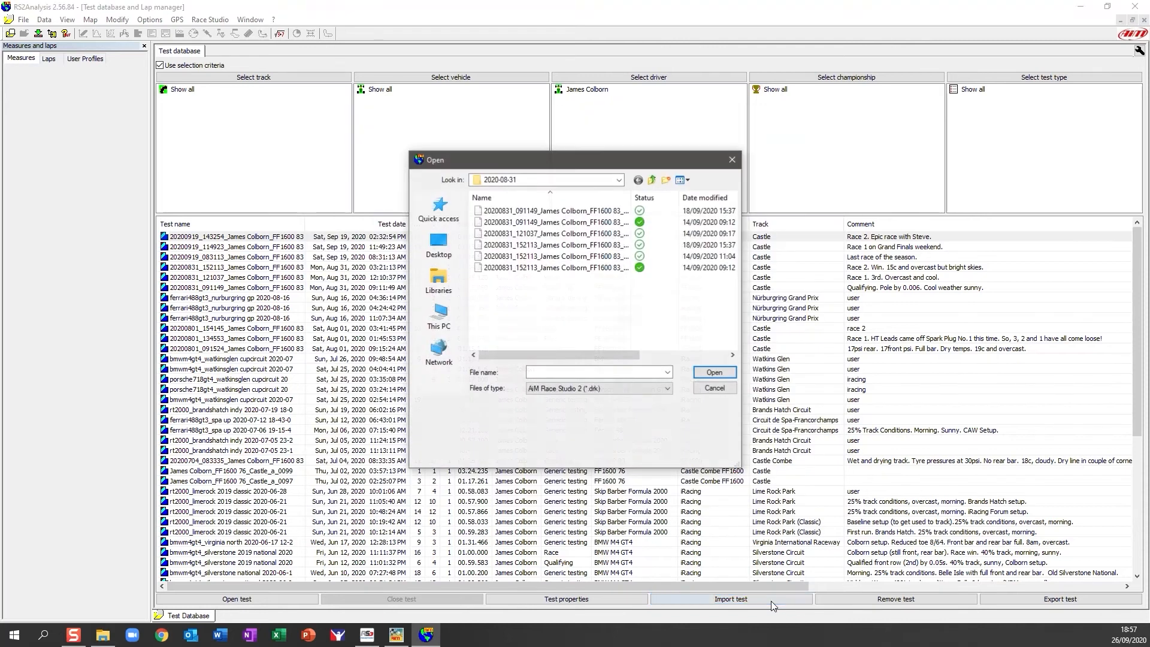
left_click(440, 317)
scroll(546, 278, "down", 3)
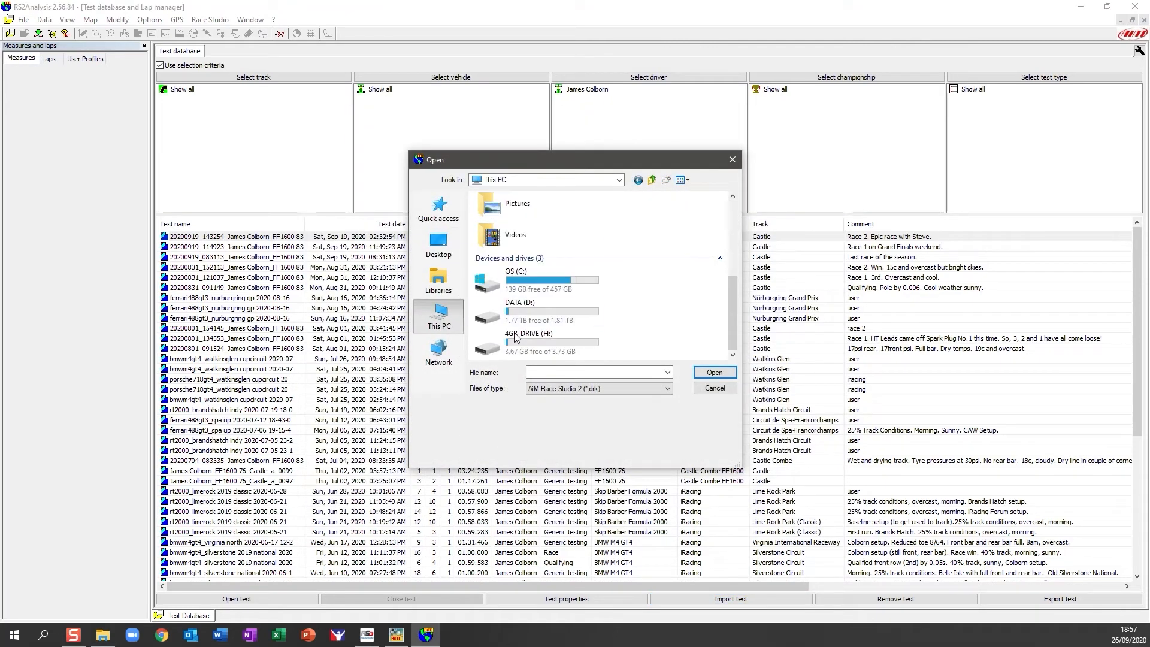
double_click(546, 278)
double_click(536, 275)
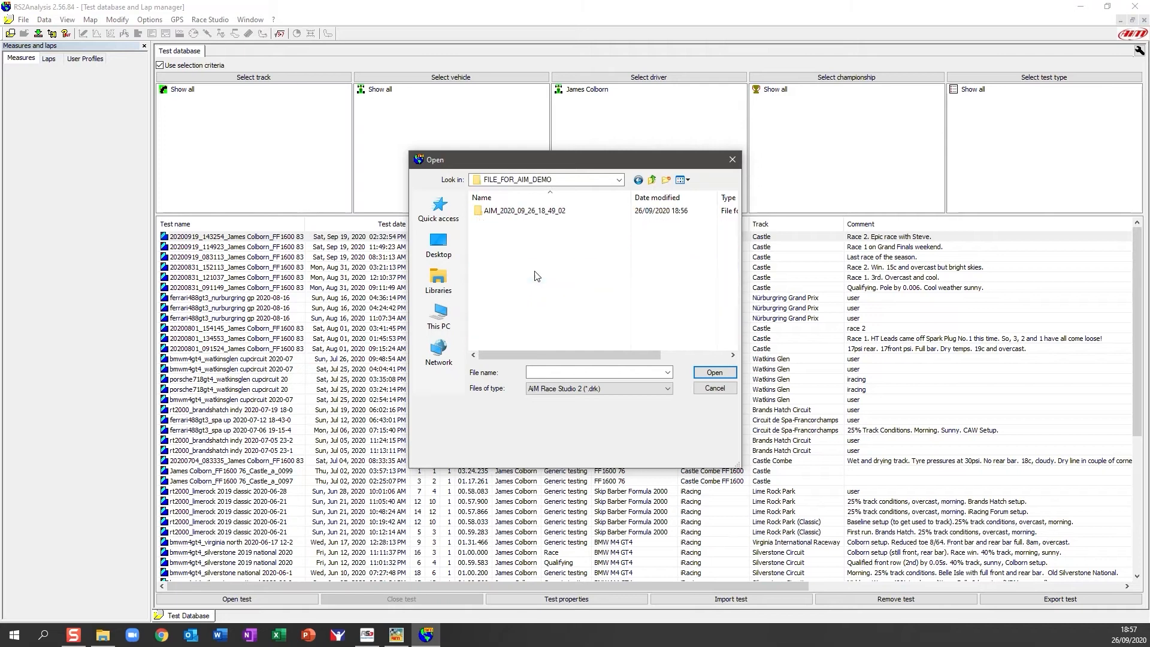
double_click(527, 211)
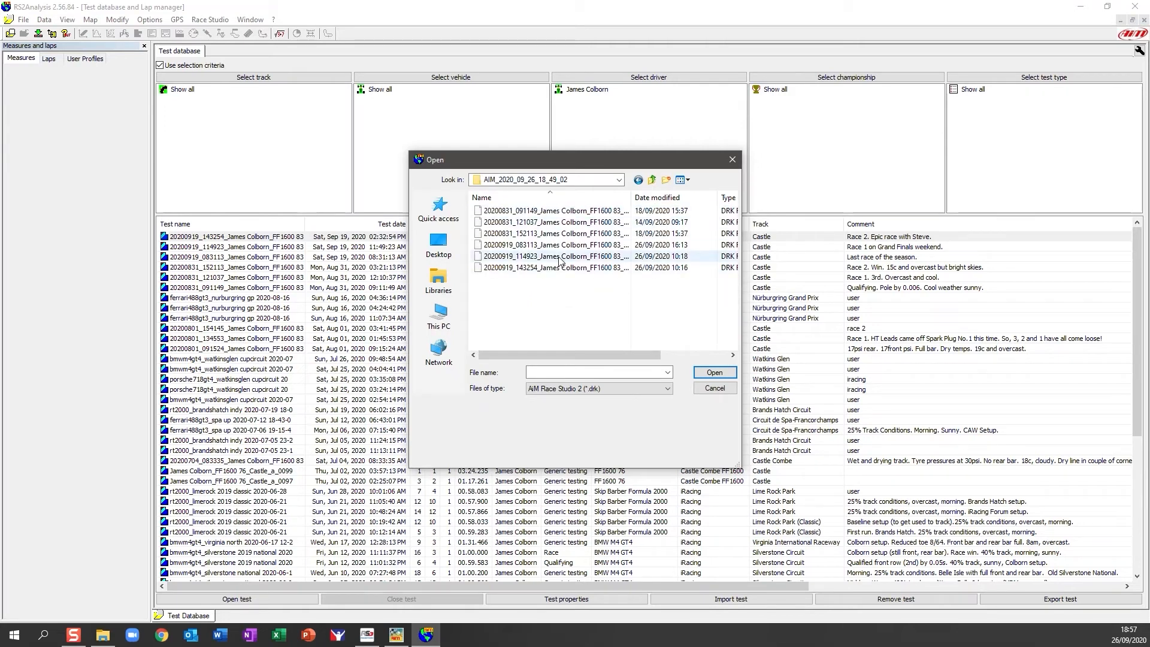
mouse_move(572, 353)
left_mouse_down()
mouse_move(646, 355)
mouse_move(570, 354)
left_mouse_up()
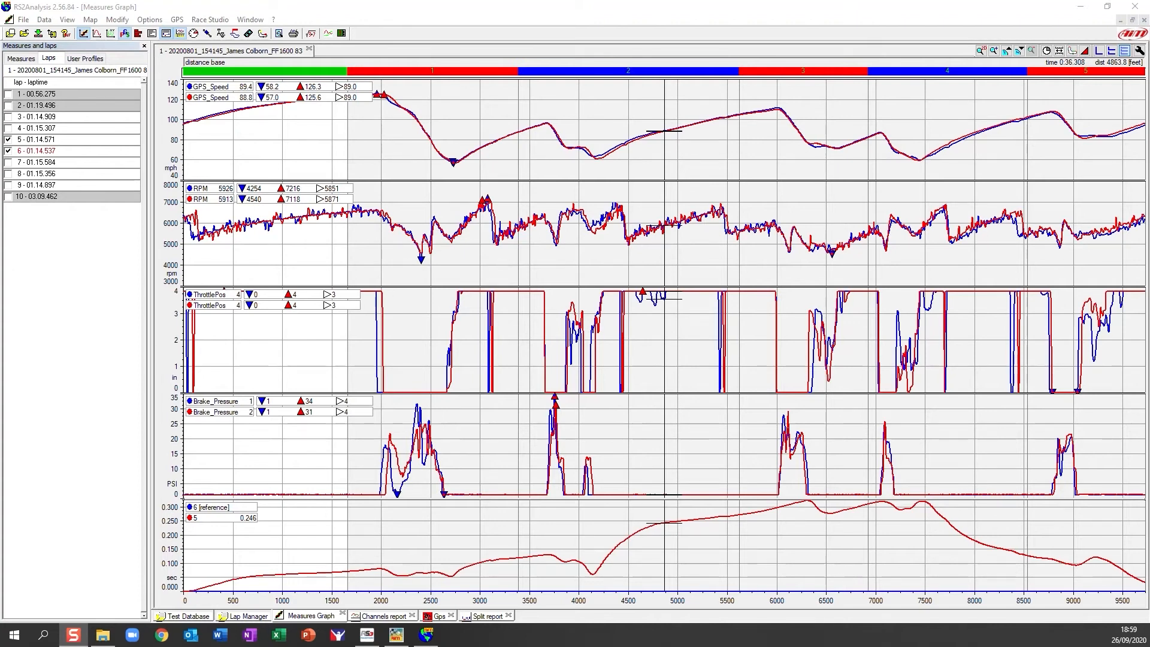
Show the User Profiles panel with the current FF1600 Driver profile and the available profiles.
left_click(97, 69)
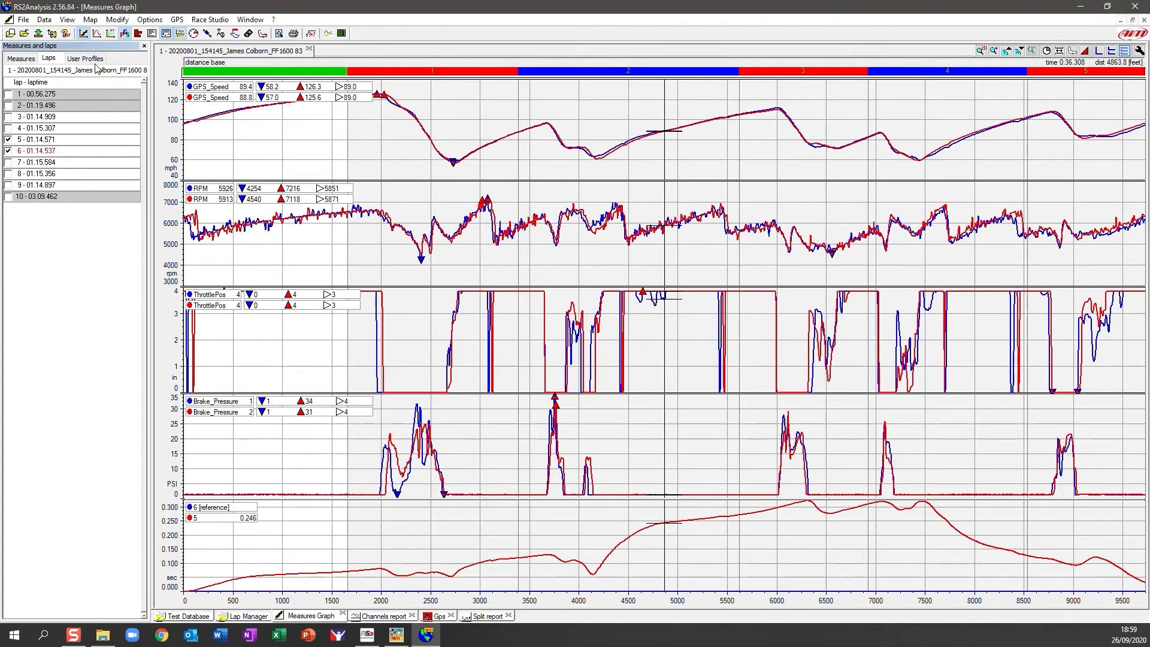
left_click(95, 63)
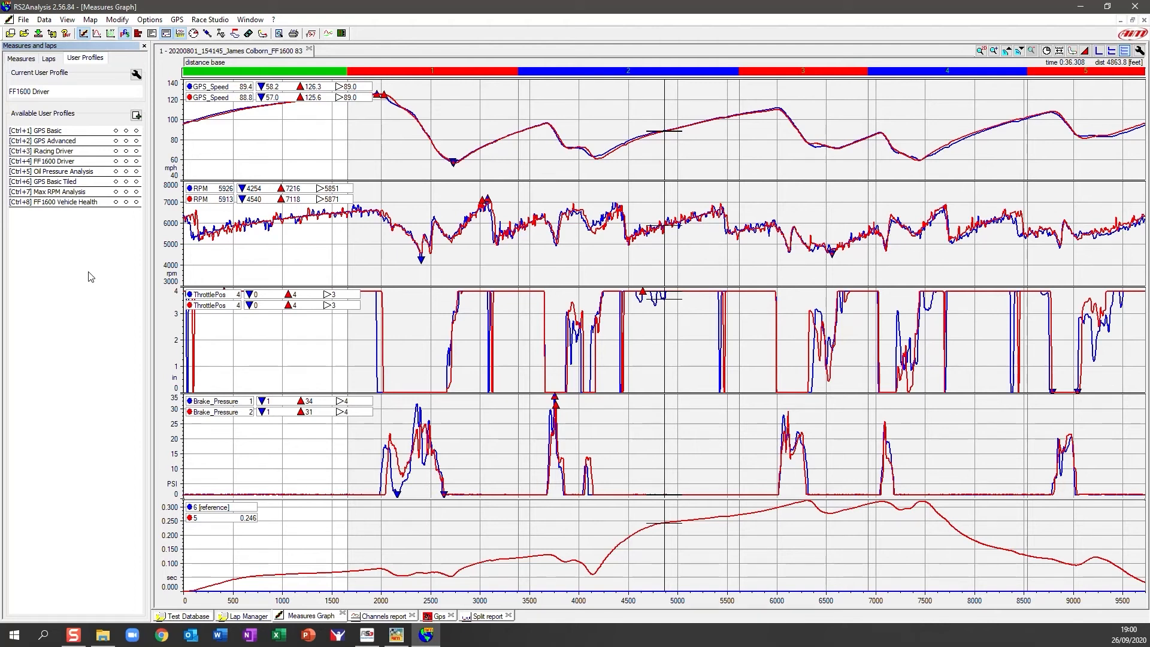
Export all user profiles to the Desktop as the user's PROFILES_SEPT_2020 AIM Profiles .xml file.
left_click(23, 19)
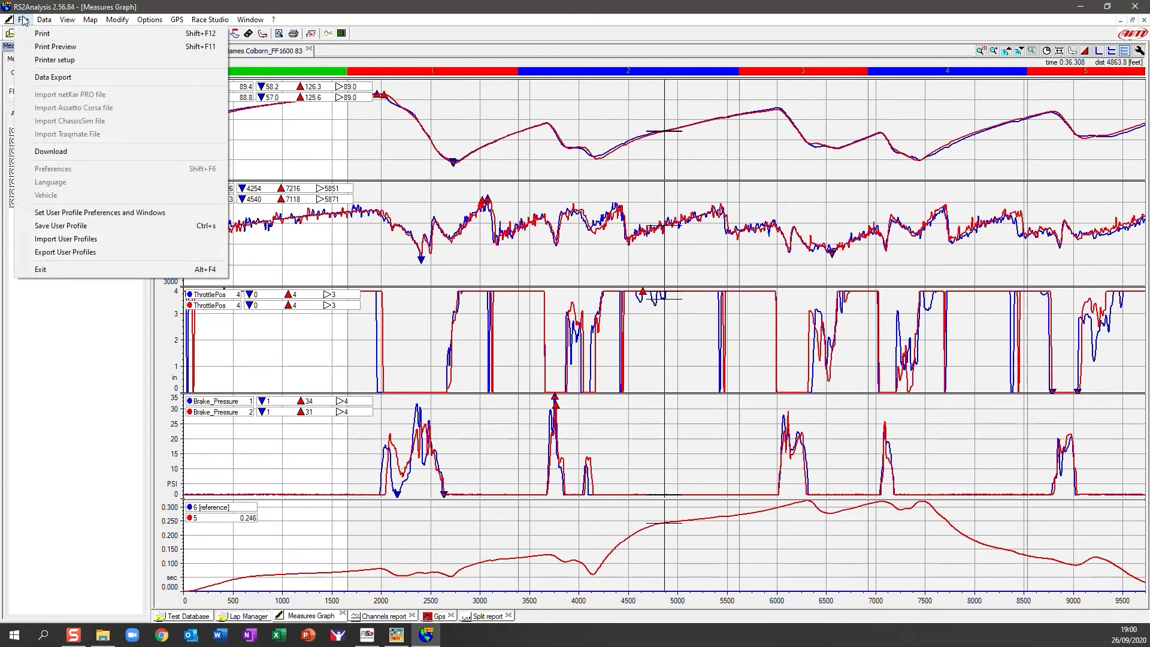
left_click(66, 252)
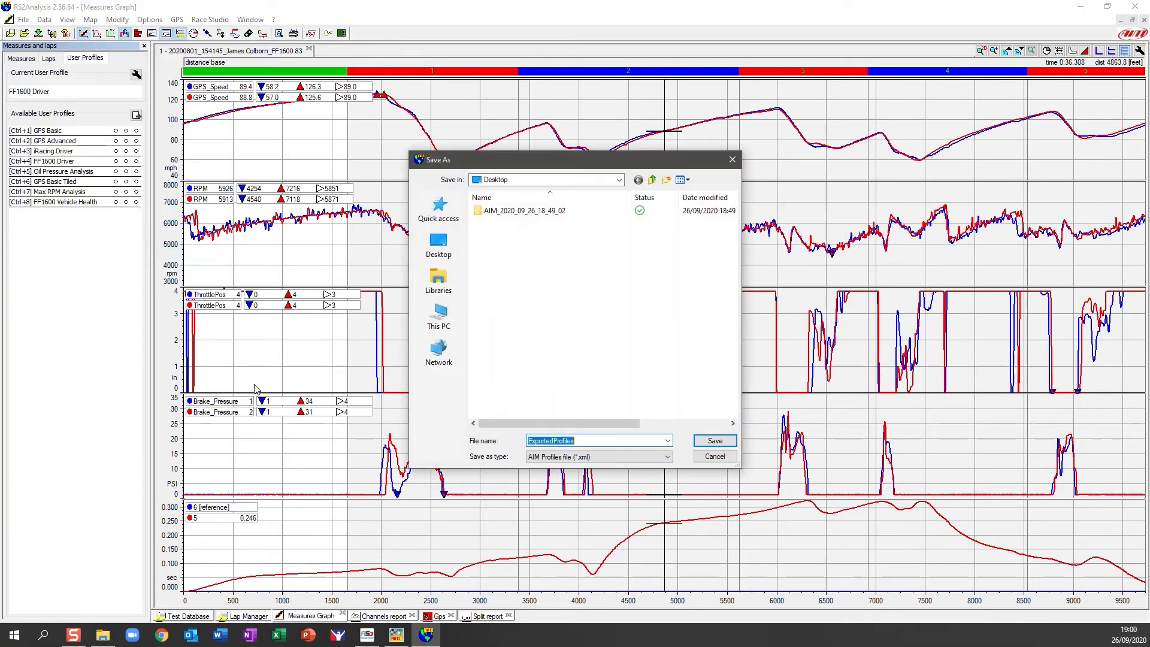
left_click(438, 246)
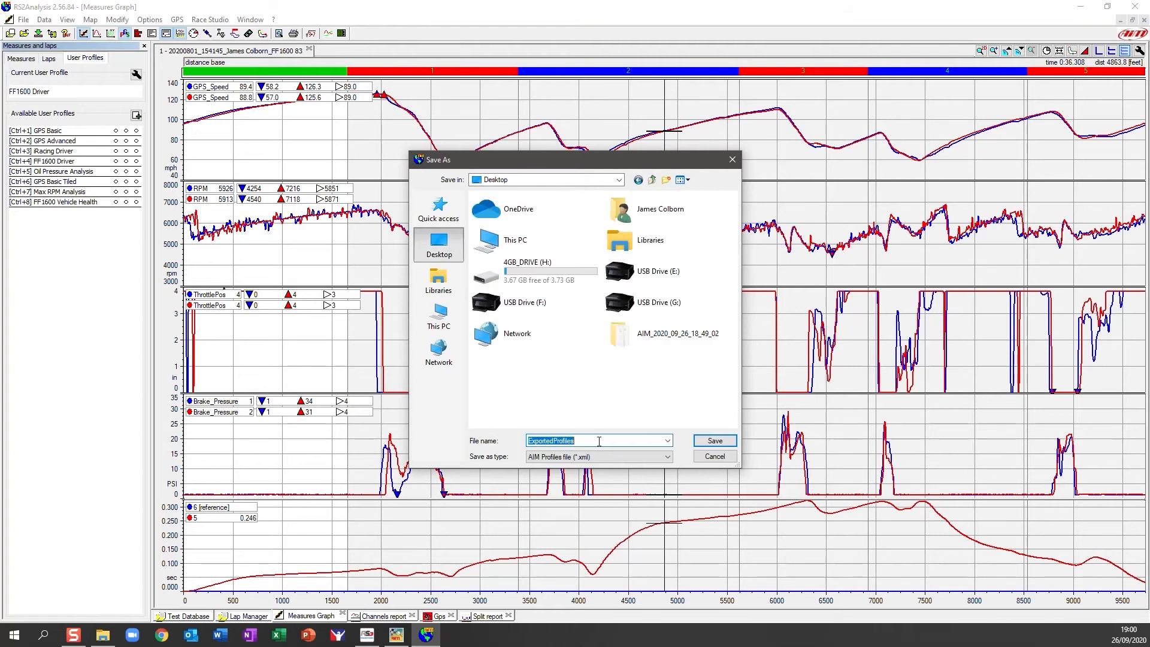
type("JAMES_USER_(P")
key("BackSpace")
key("BackSpace")
type("PROFILES_SEPT_2020")
left_click(715, 441)
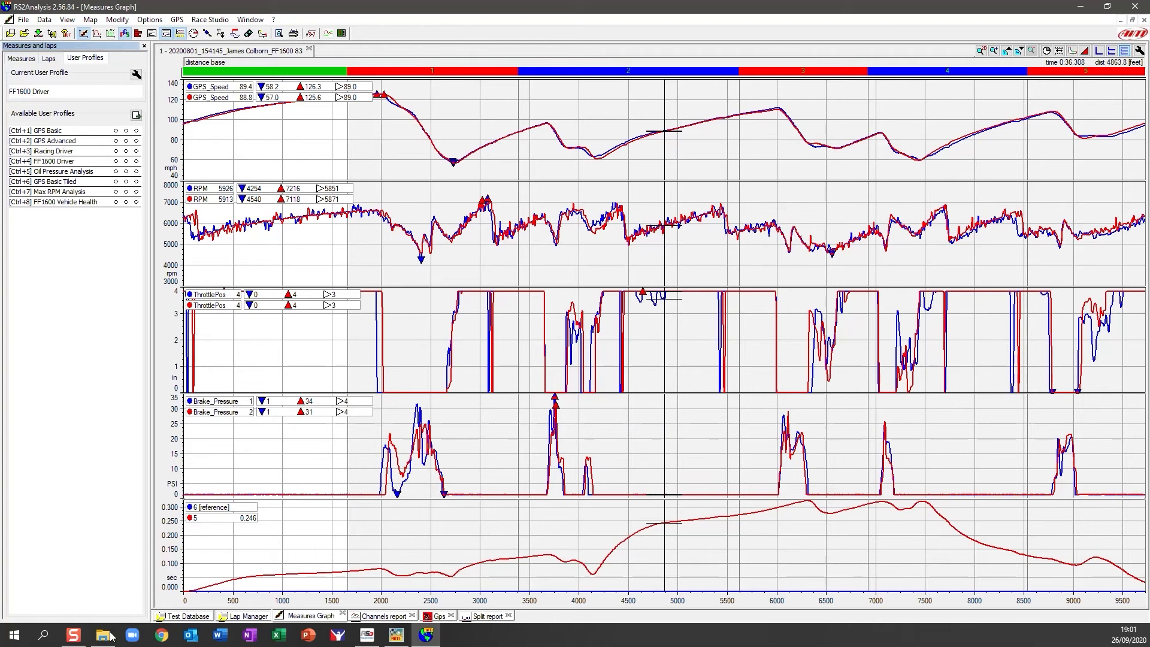
left_click(108, 636)
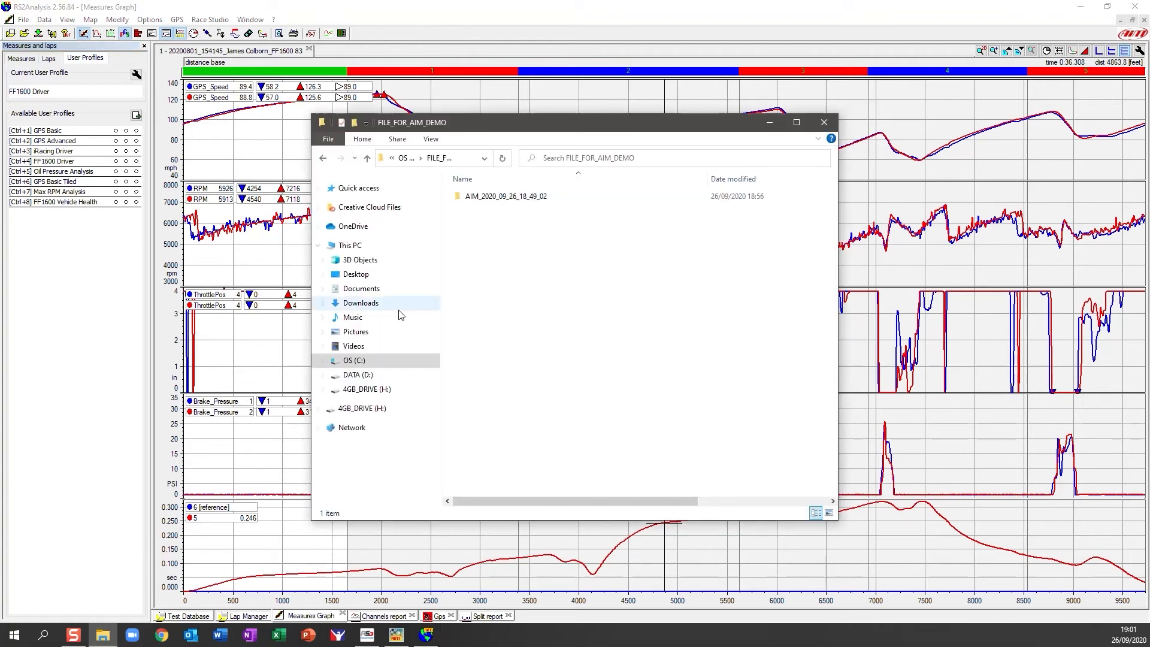
left_click(367, 274)
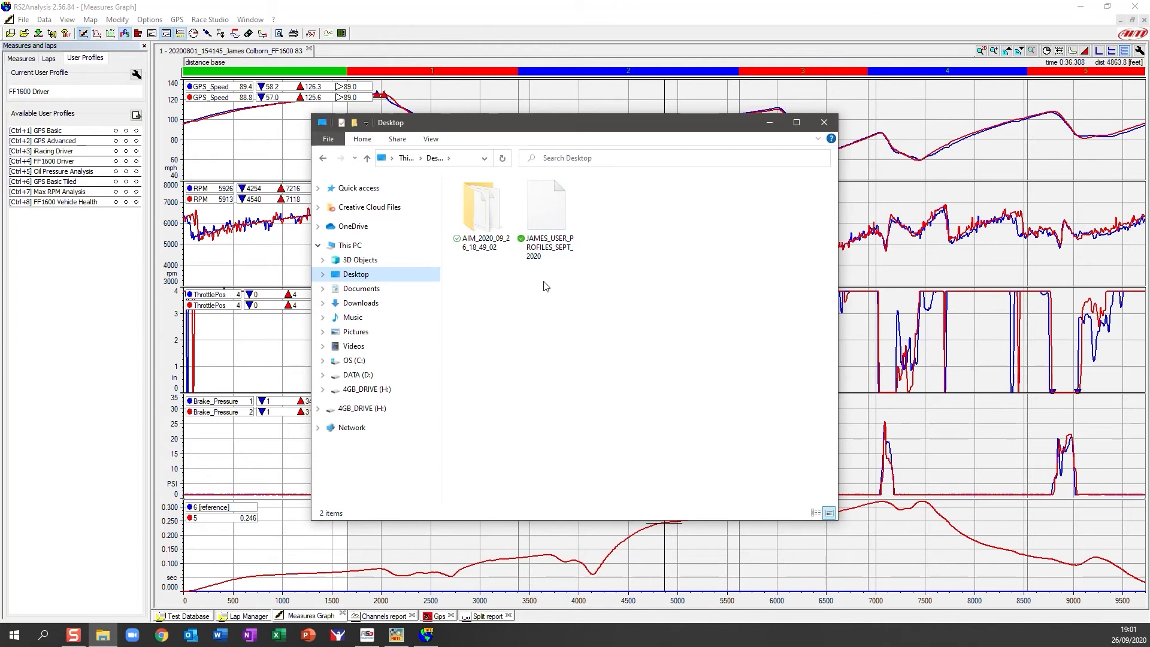
left_click(769, 123)
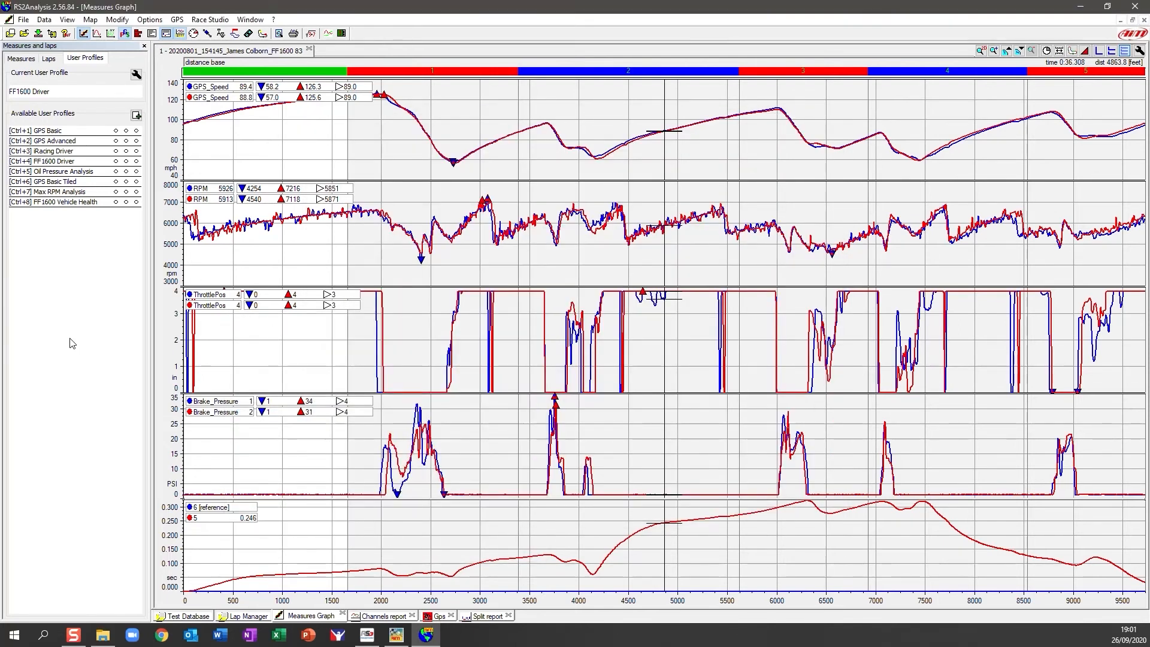
left_click(28, 22)
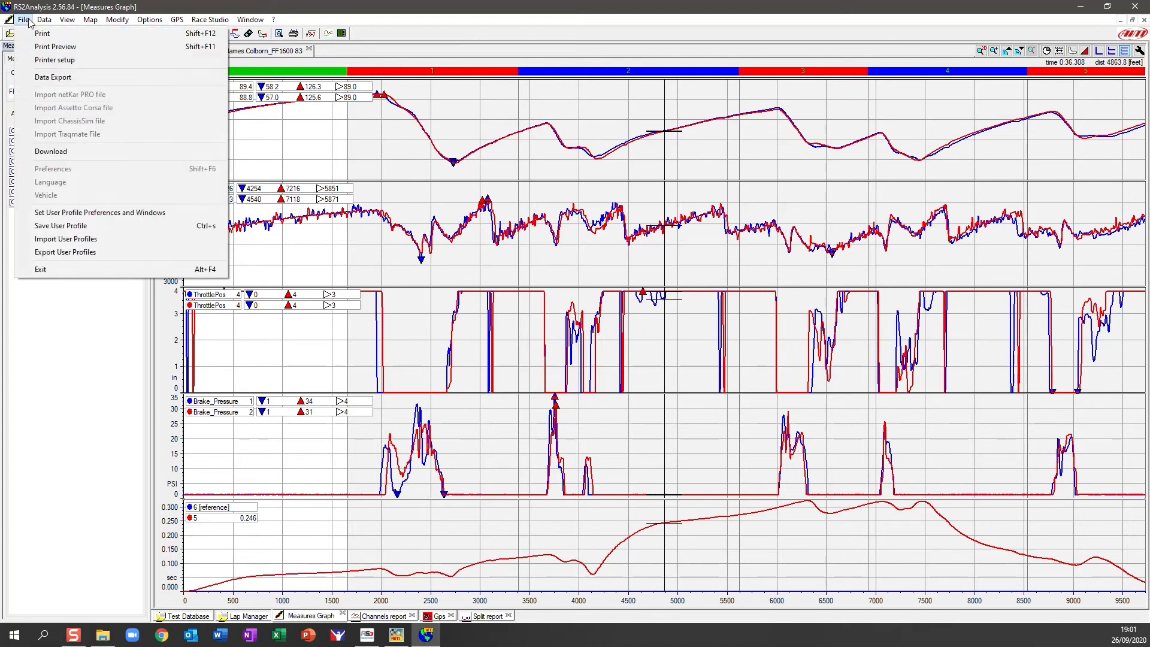
Import user profiles from the PROFILES_SEPT_2020 file on the Desktop.
left_click(66, 238)
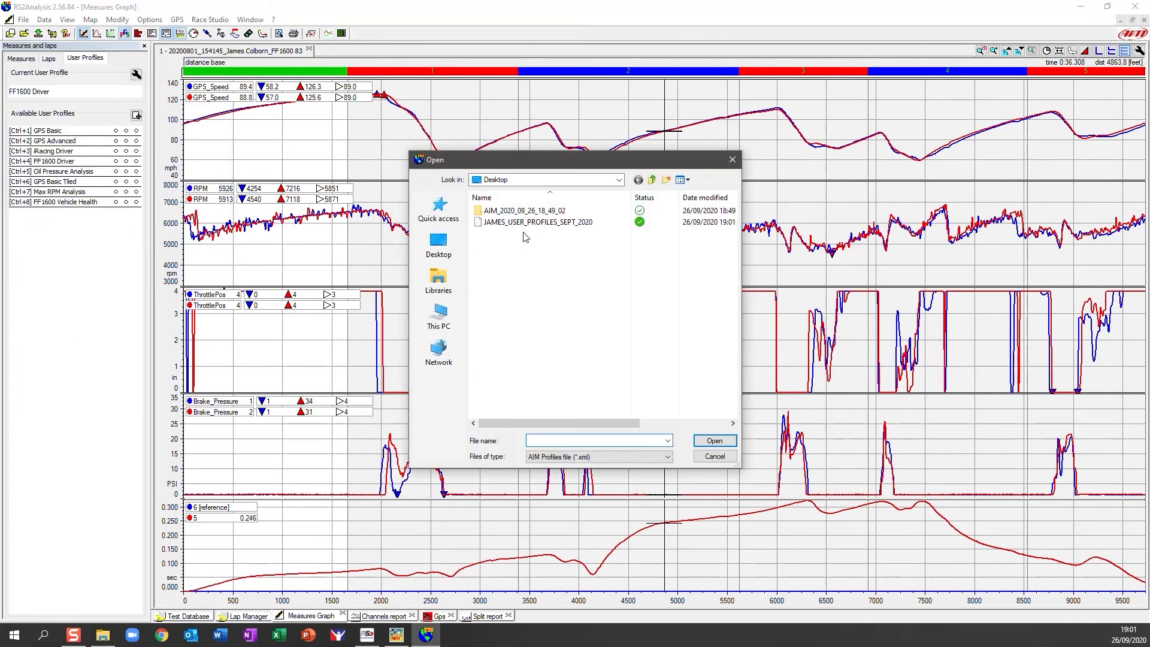
left_click(527, 223)
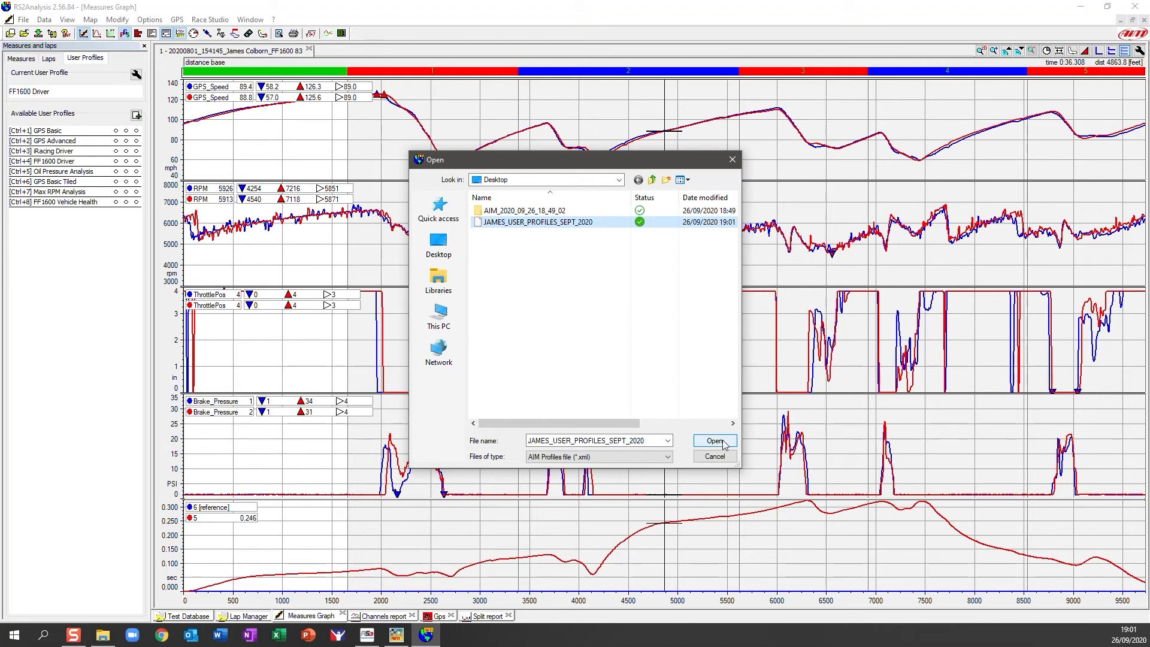
left_click(725, 458)
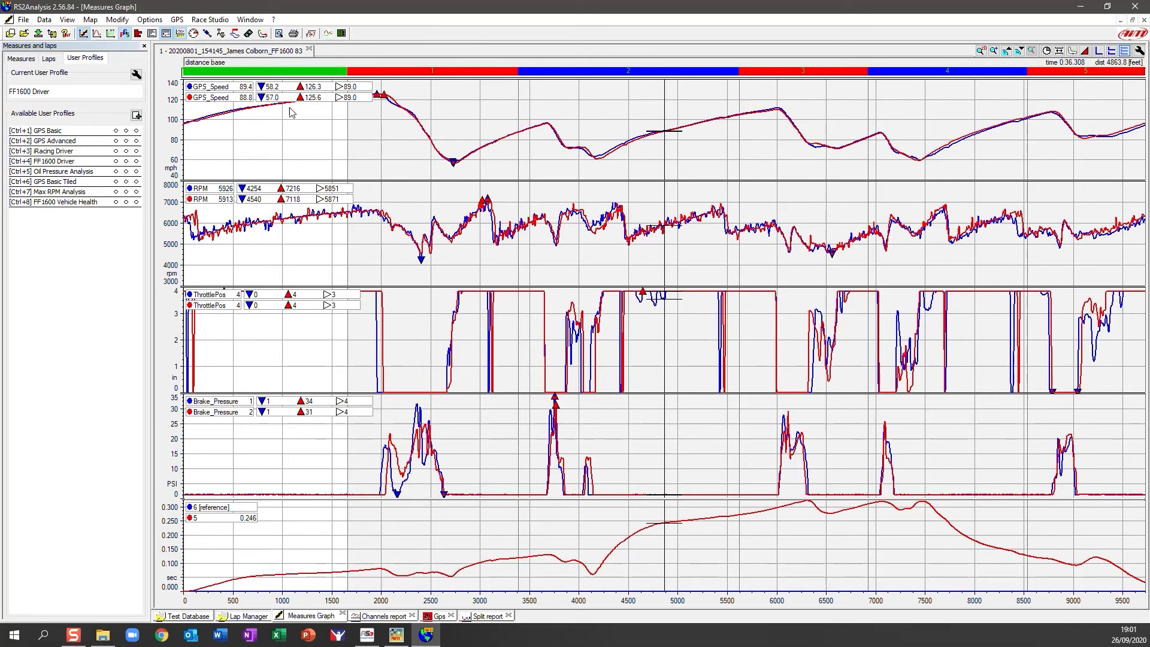
Export the math channel set to the Desktop as the user's MATH_CHANNELS_SEPT_2020 .amc file.
left_click(311, 34)
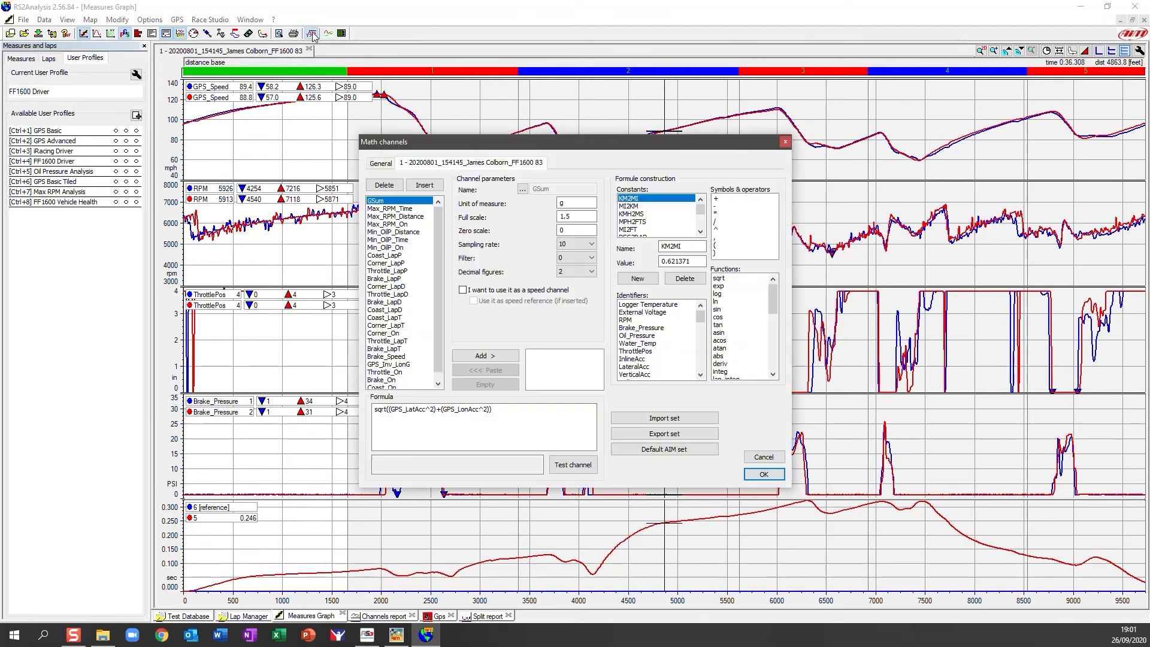
left_click(440, 246)
left_click_drag(440, 241, 442, 208)
left_click(387, 163)
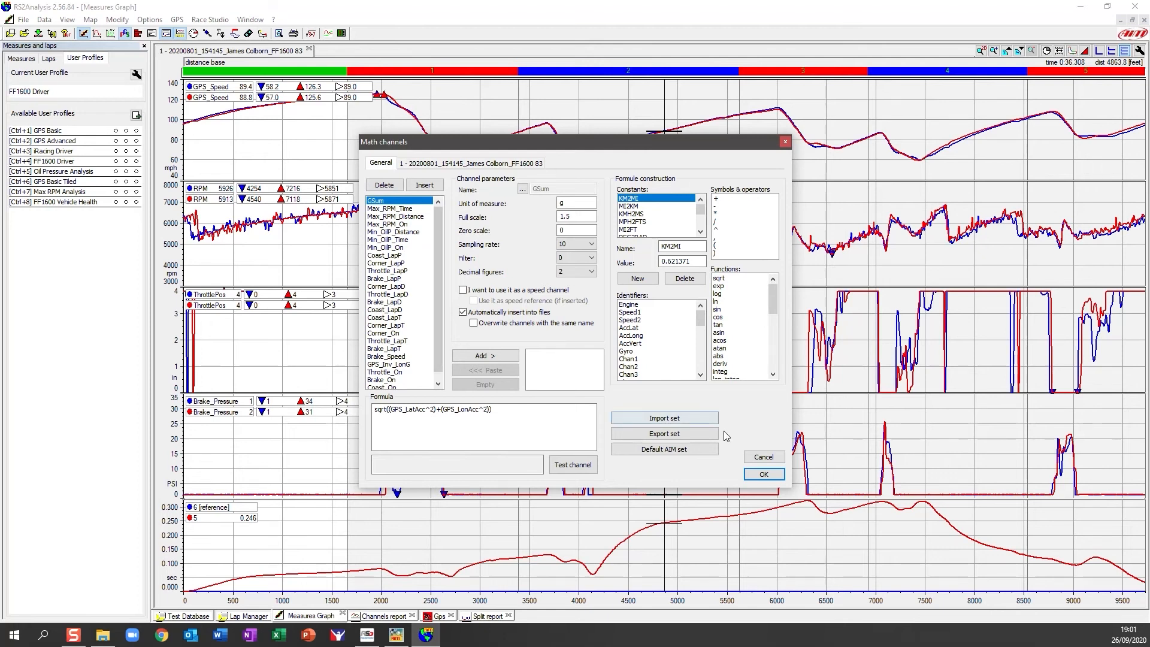
left_click(680, 435)
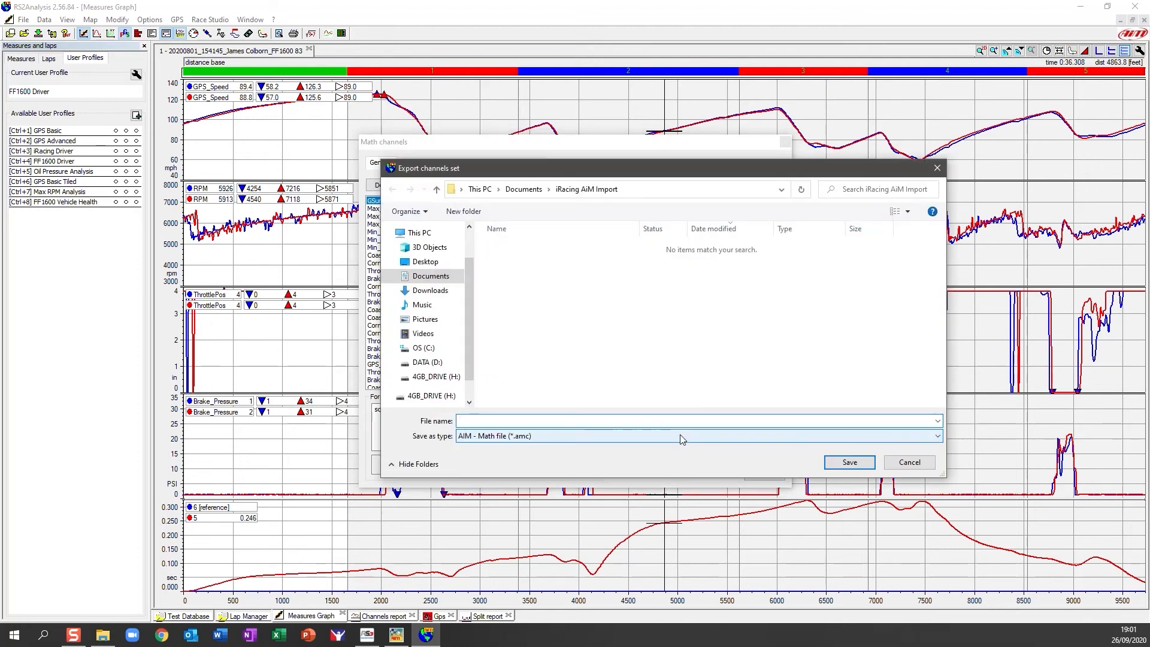
left_click(425, 262)
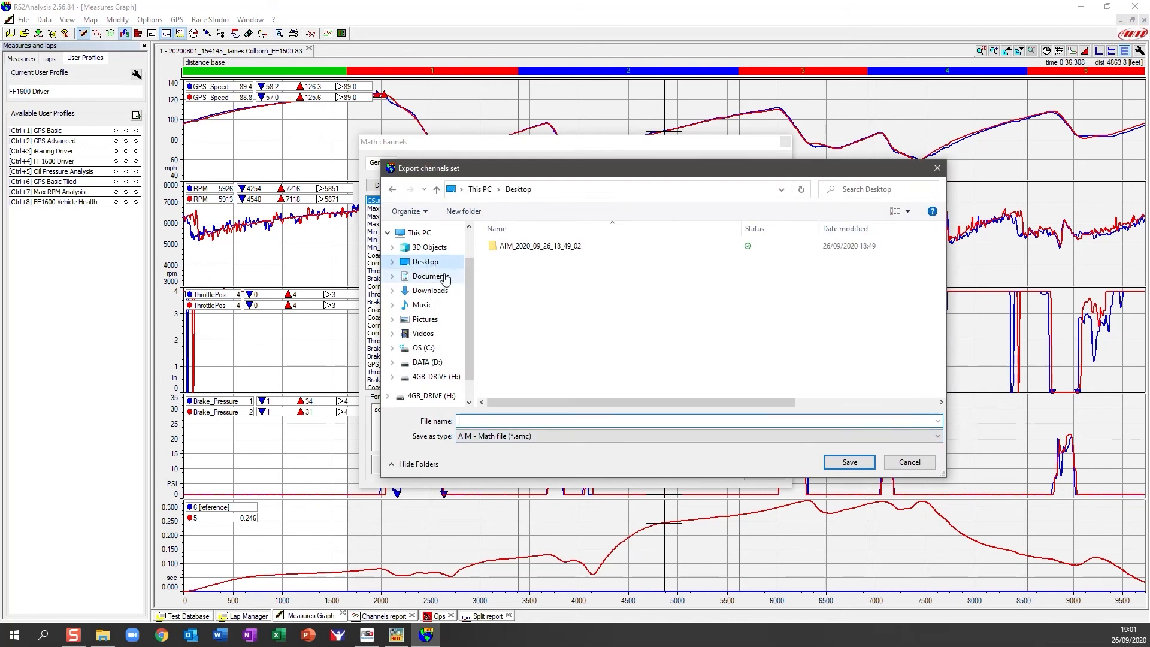
left_click(502, 421)
type("JAMES_MATH_CHANNELS_SEPT_2020")
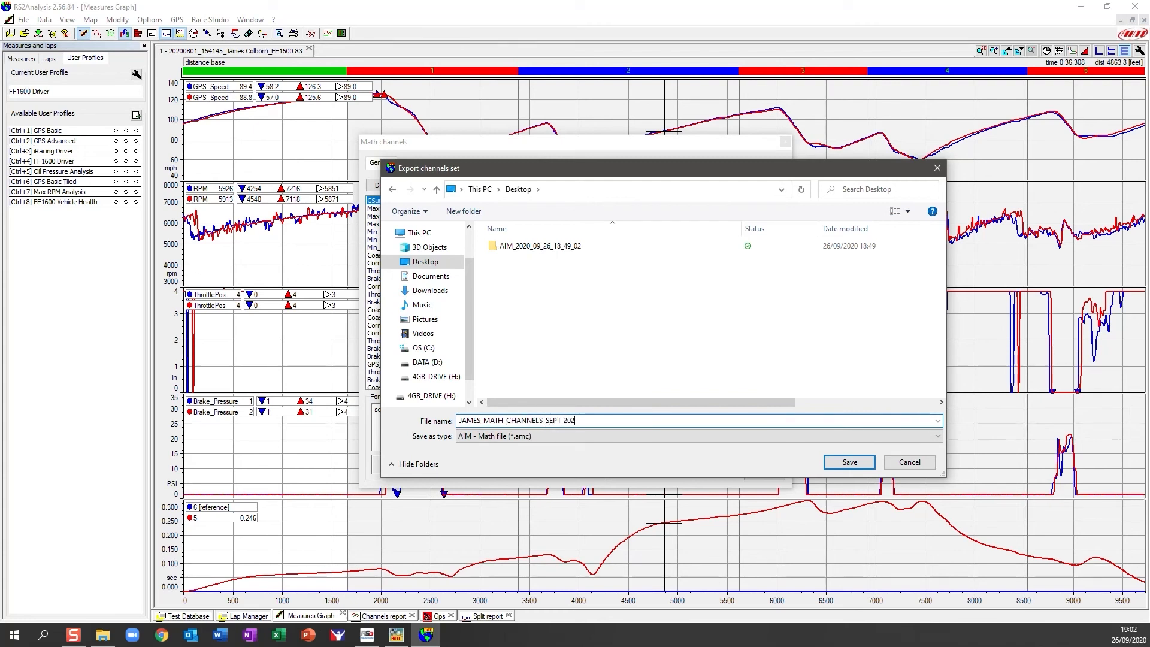
left_click(849, 462)
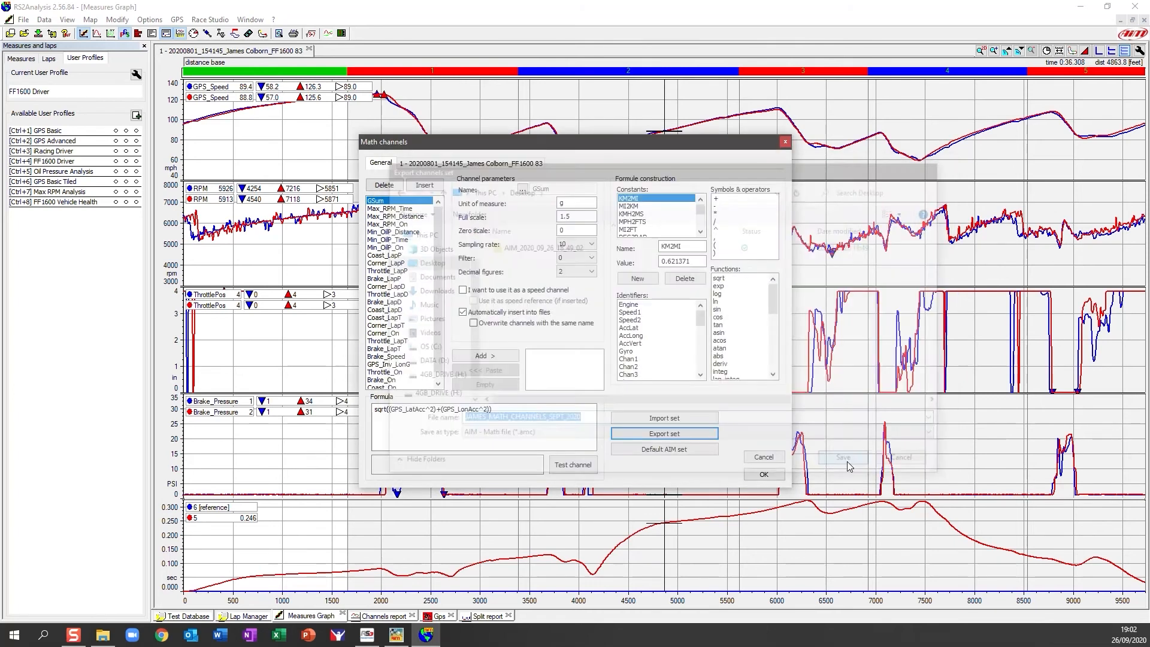
Check the .amc file on the Desktop, then cancel the Math channels dialog in RS2Analysis.
left_click(102, 634)
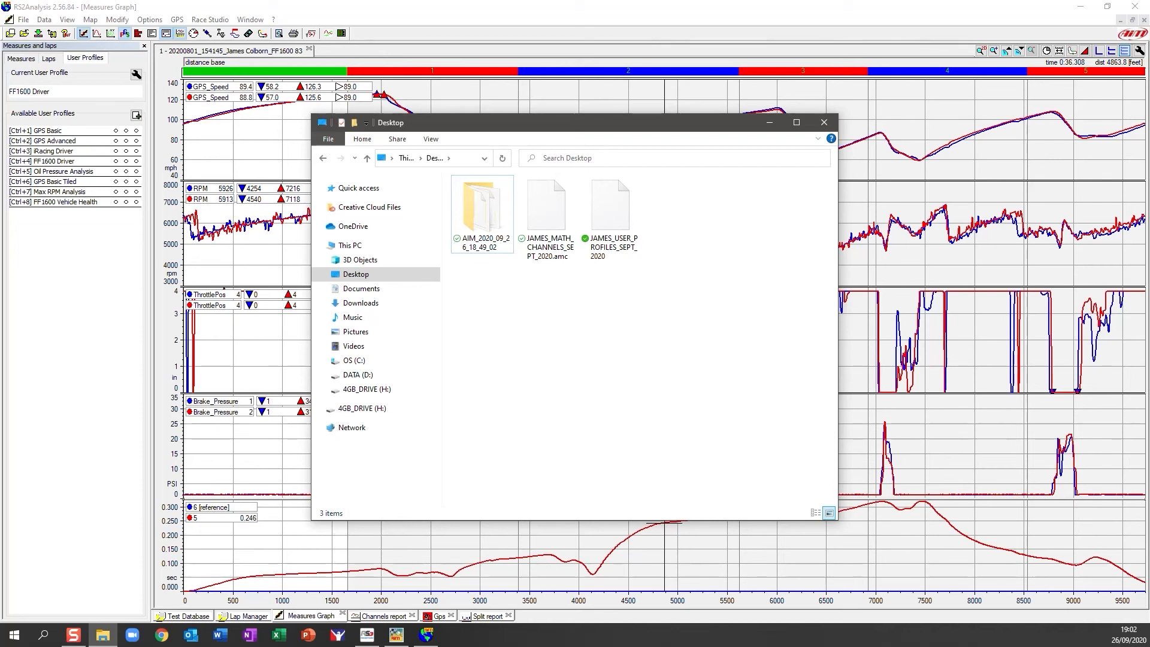
left_click(131, 281)
left_click(310, 36)
left_click(764, 457)
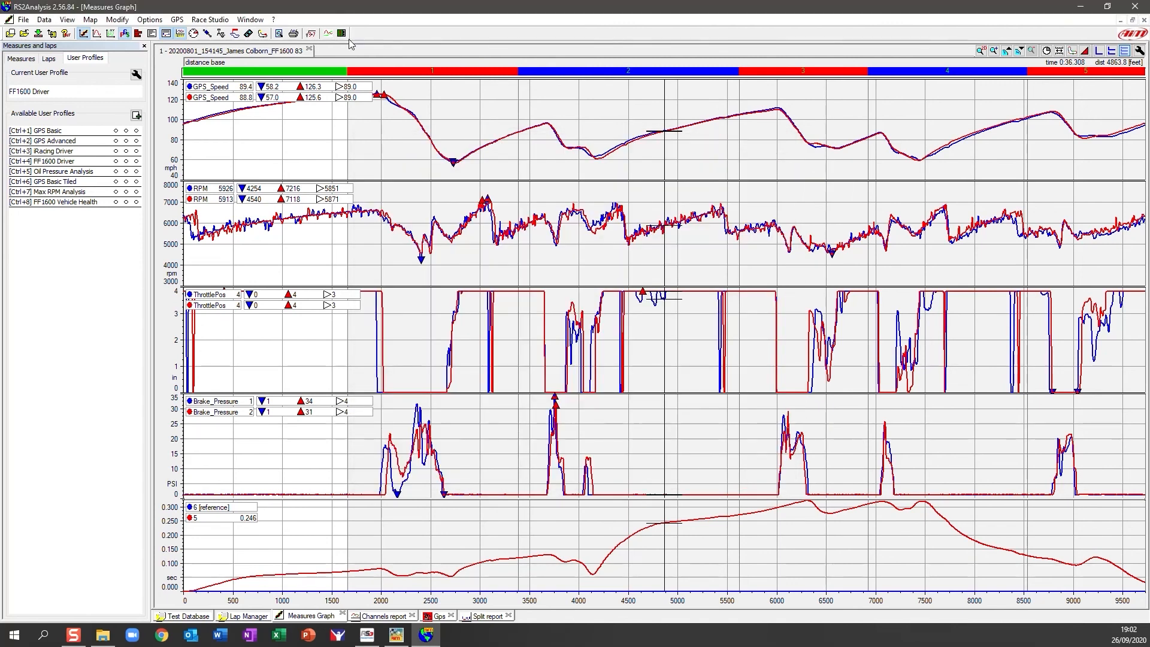
Import the MATH_CHANNELS_SEPT_2020.amc set over the existing channels and apply it with OK.
left_click(310, 34)
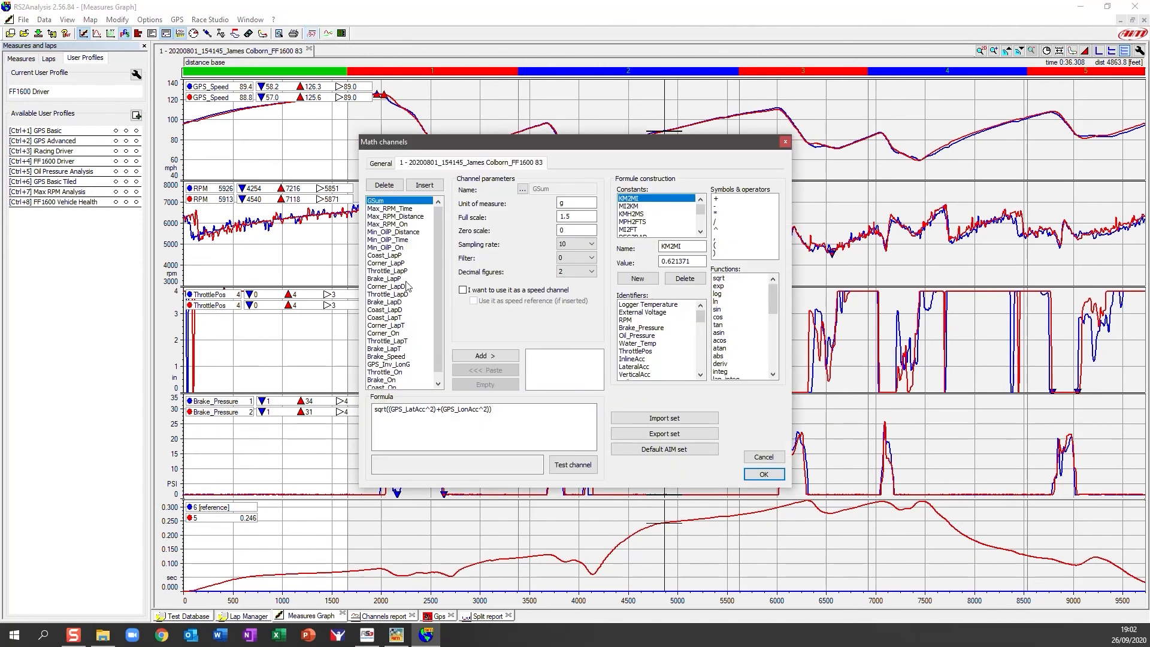
left_click(673, 422)
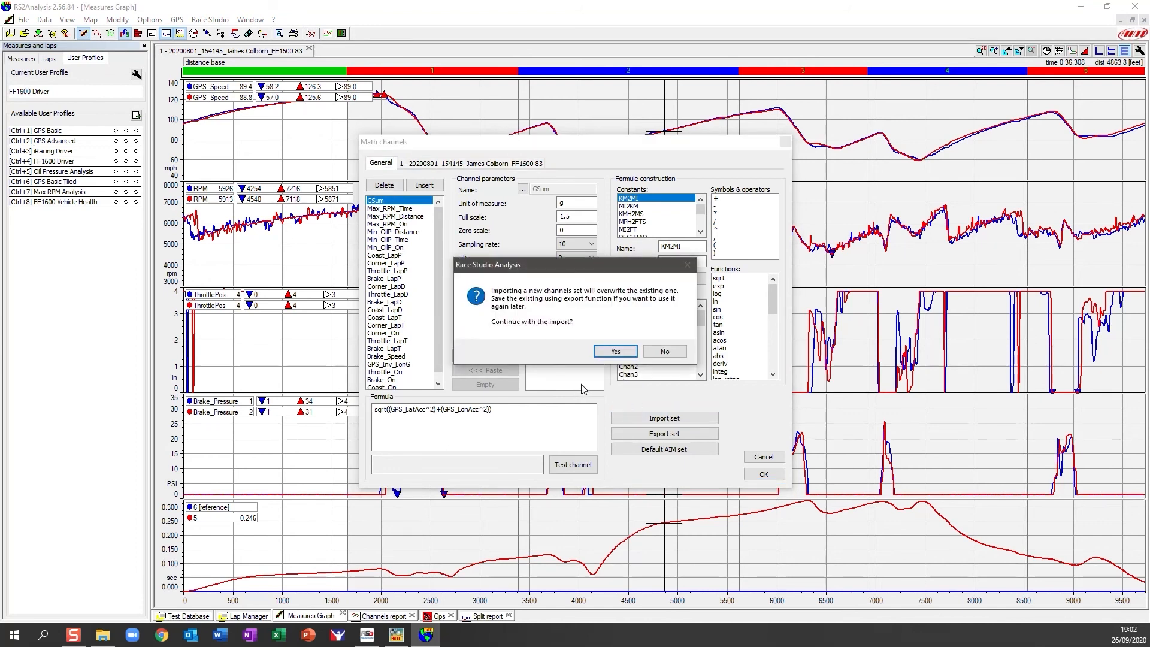
left_click(615, 351)
left_click(554, 261)
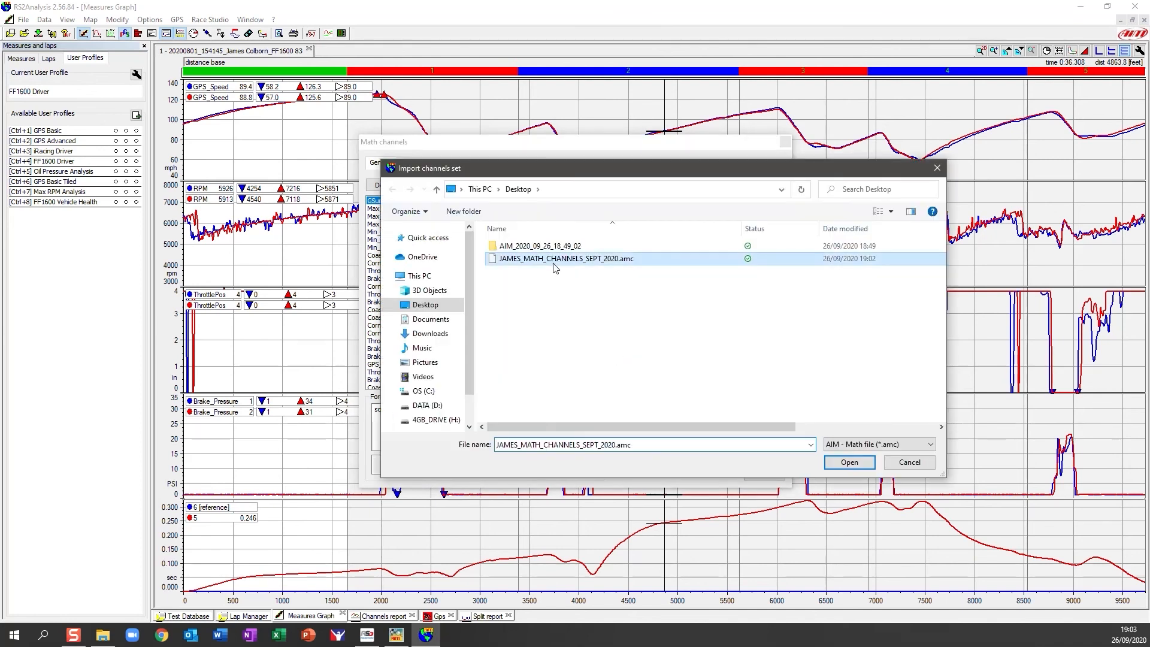
left_click(849, 464)
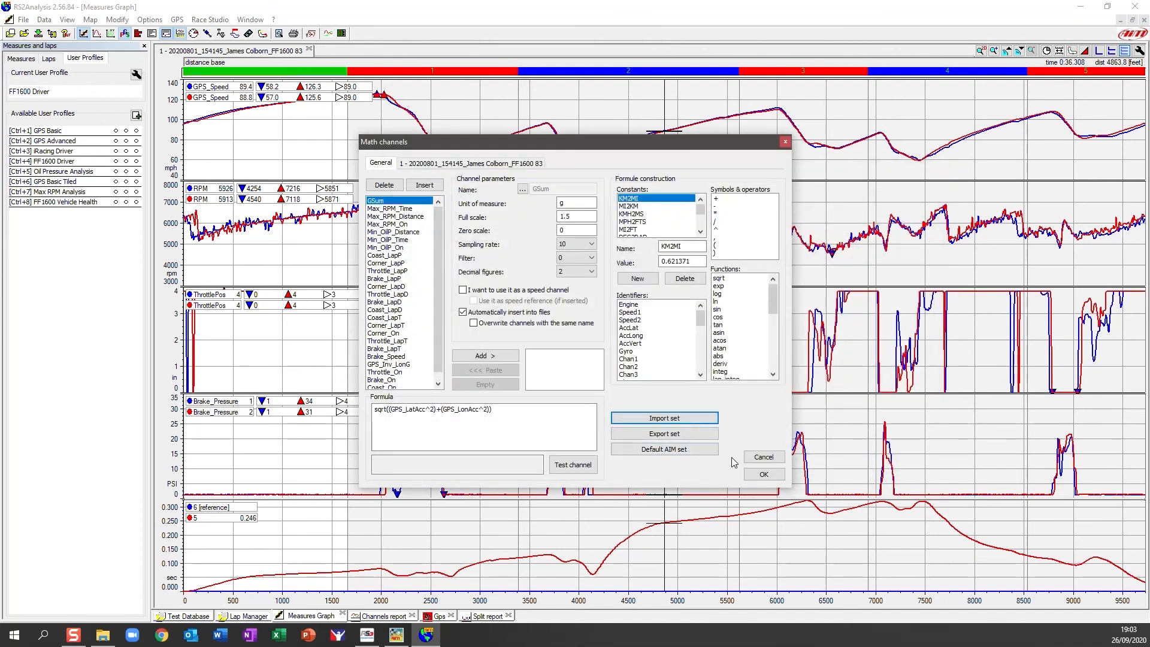
left_click(763, 474)
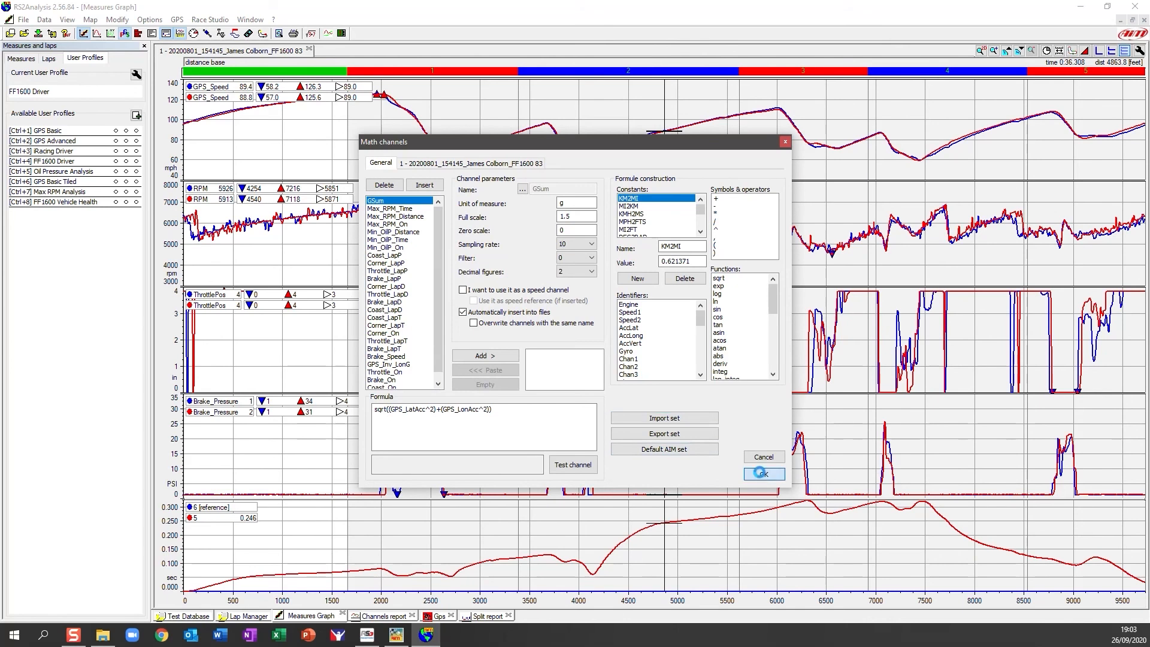